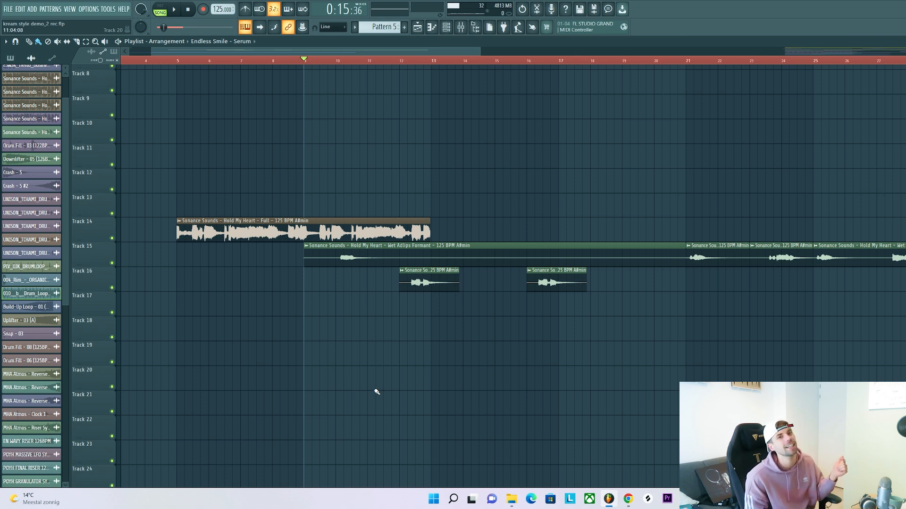
Play the vocal arrangement from bar 9 and audition the individual adlib clips on Tracks 15 and 16
{"action": "key", "text": "space"}
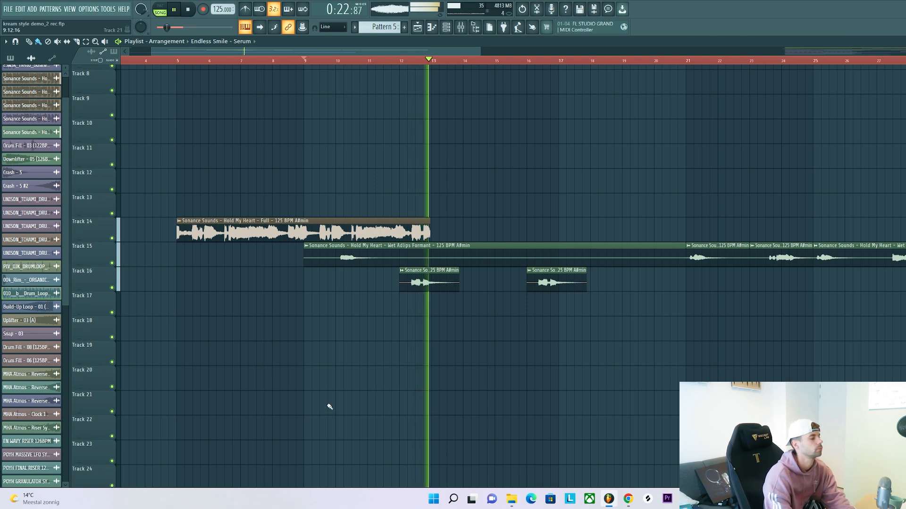
{"action": "key", "text": "space"}
{"action": "key", "text": "y"}
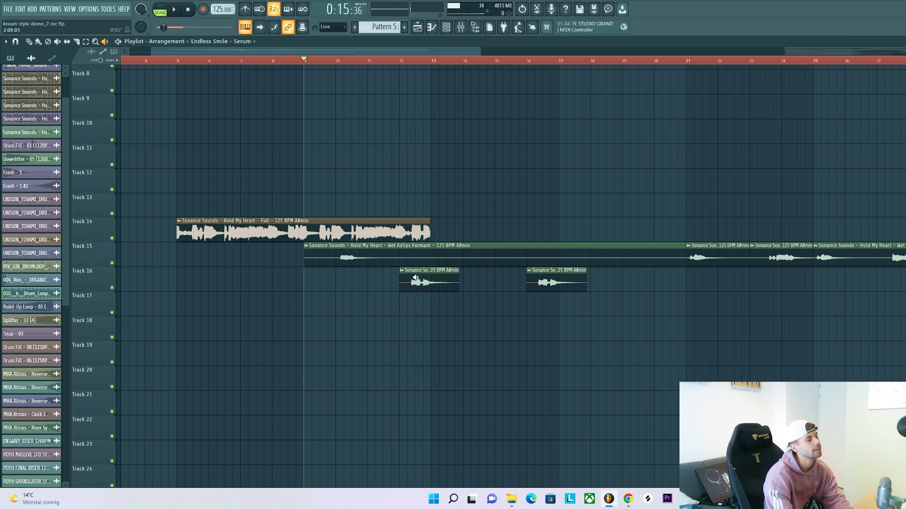
{"action": "left_click_drag", "start_coordinate": [408, 285], "coordinate": [544, 282]}
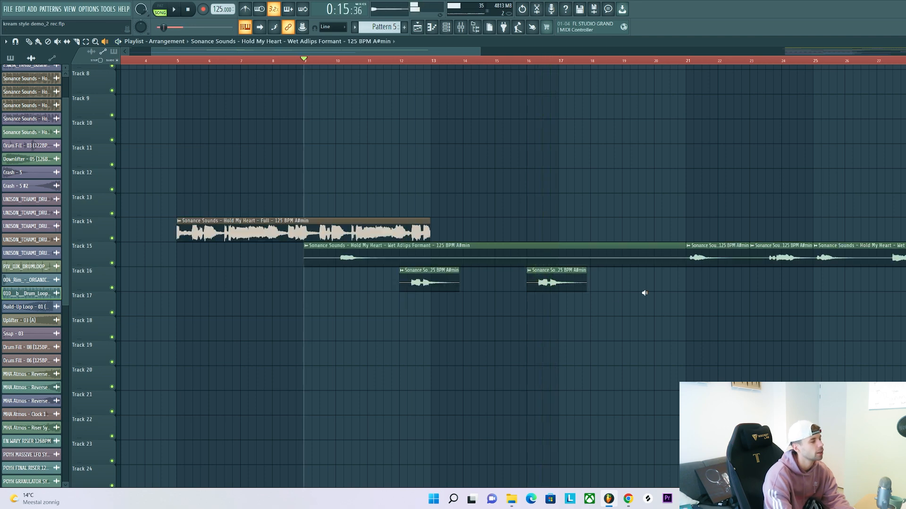
{"action": "left_click_drag", "start_coordinate": [694, 257], "coordinate": [686, 262]}
{"action": "left_click_drag", "start_coordinate": [750, 256], "coordinate": [756, 259]}
{"action": "left_click_drag", "start_coordinate": [883, 252], "coordinate": [883, 252]}
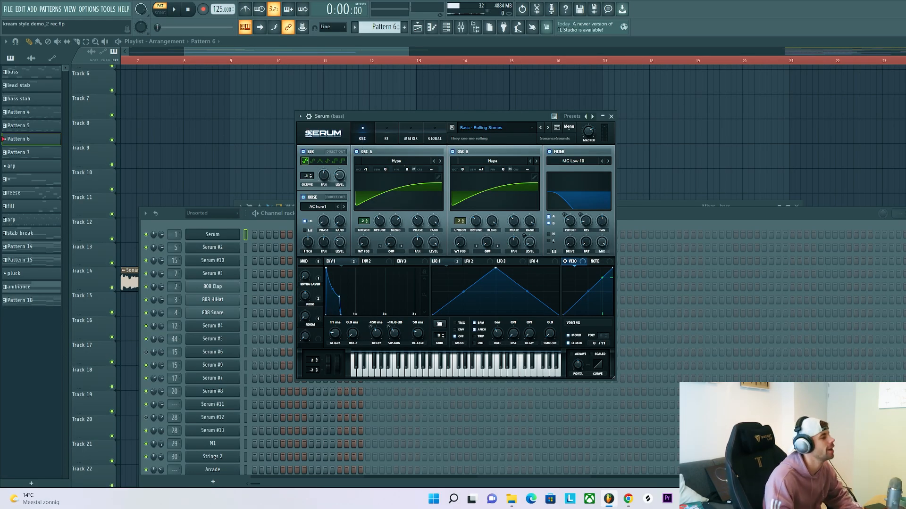
Open the piano roll of the bass Serum channel in Pattern 6 and enter the opening A#3 and F4 notes
{"action": "left_click_drag", "start_coordinate": [356, 117], "coordinate": [351, 143]}
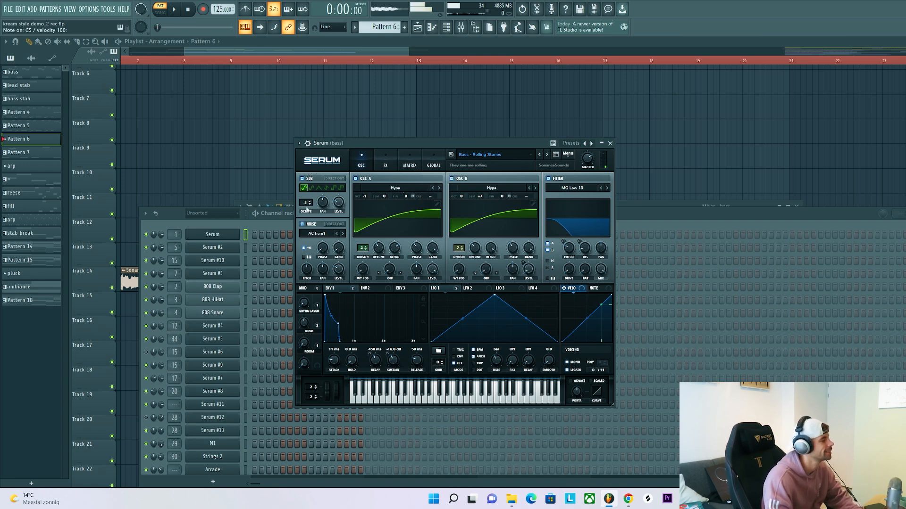
{"action": "right_click", "coordinate": [220, 235]}
{"action": "left_click", "coordinate": [257, 237]}
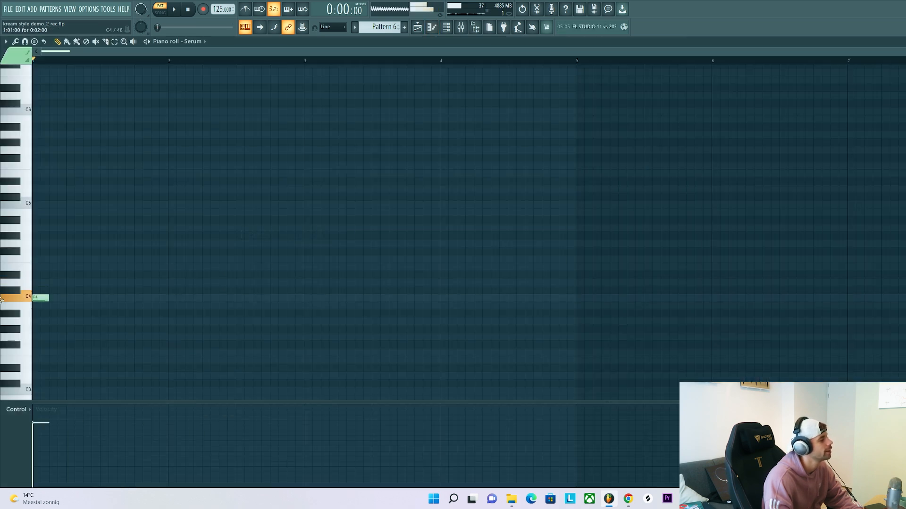
{"action": "scroll", "coordinate": [36, 333], "scroll_direction": "up", "scroll_amount": 3}
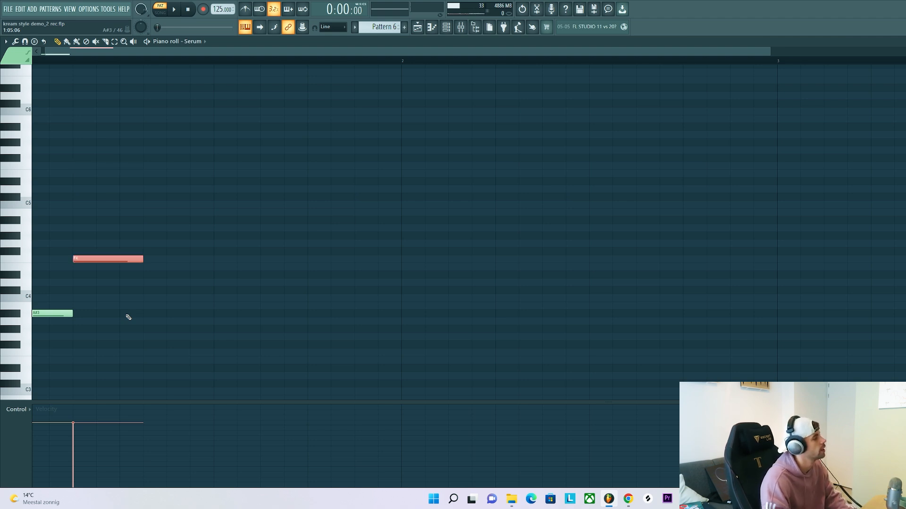
Play back the two opening notes and raise the second one an octave to F5
{"action": "key", "text": "space"}
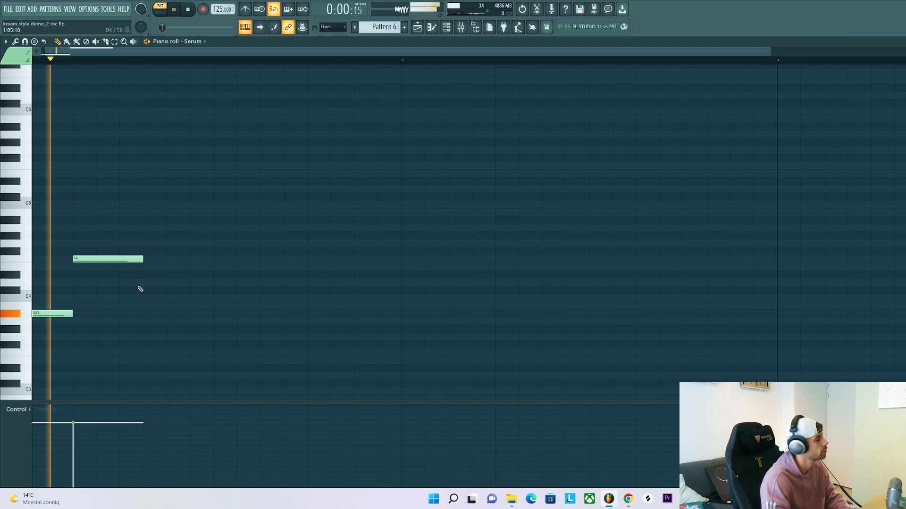
{"action": "key", "text": "space"}
{"action": "left_click_drag", "start_coordinate": [138, 286], "coordinate": [125, 241]}
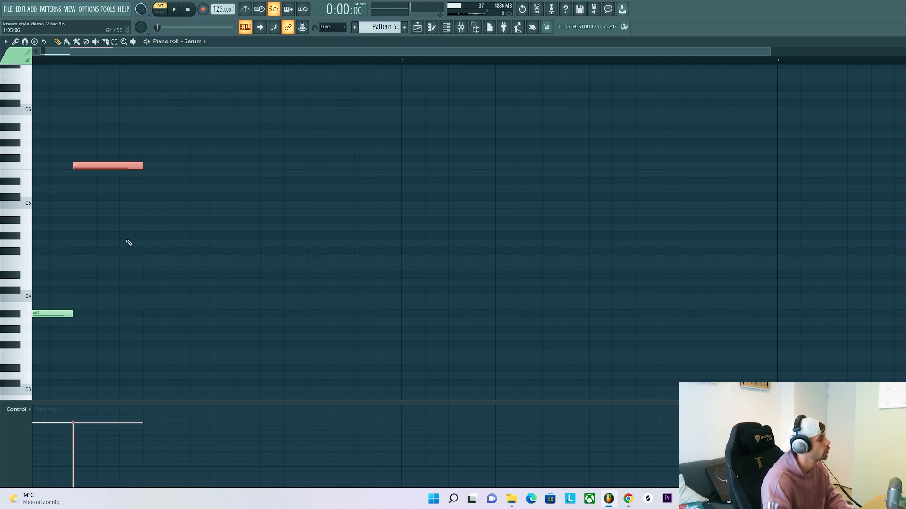
Complete the first bar of the bass line with two A#3 notes, an F#5 and a closing A3
{"action": "left_click", "coordinate": [151, 314]}
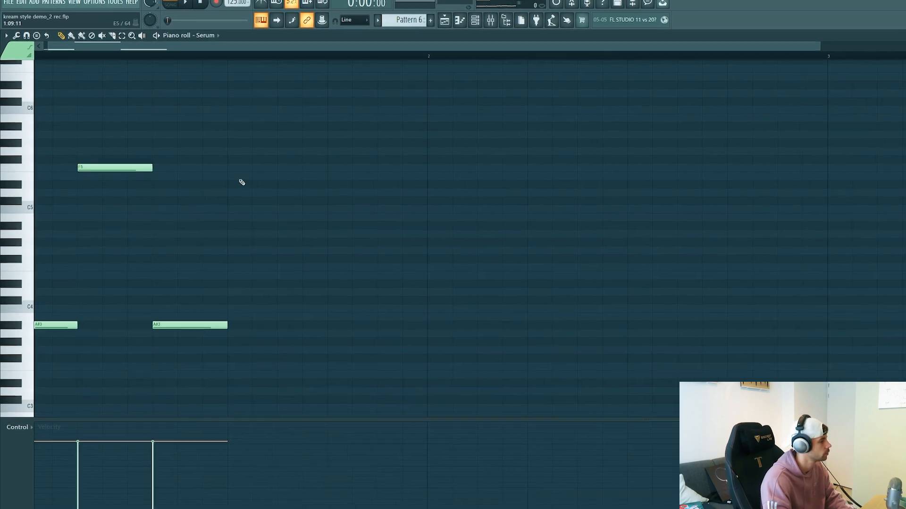
{"action": "left_click", "coordinate": [274, 162]}
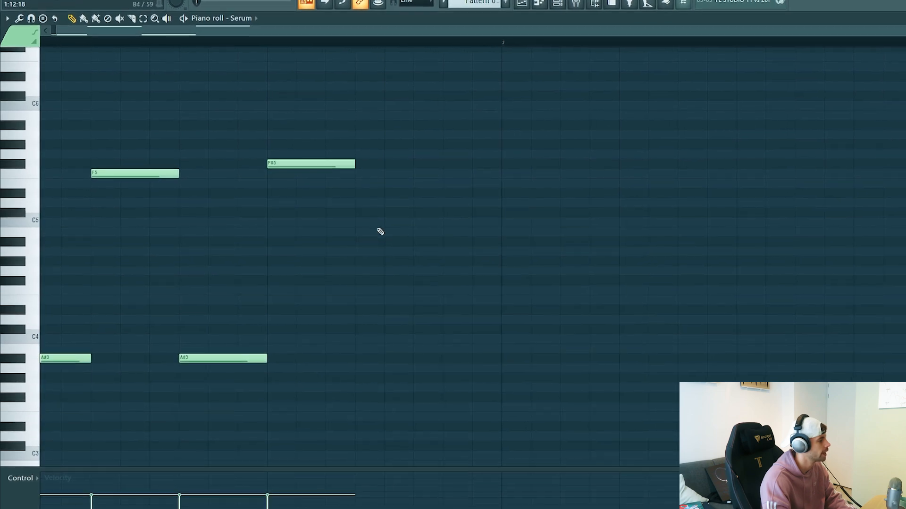
{"action": "left_click", "coordinate": [284, 354]}
{"action": "left_click", "coordinate": [460, 164]}
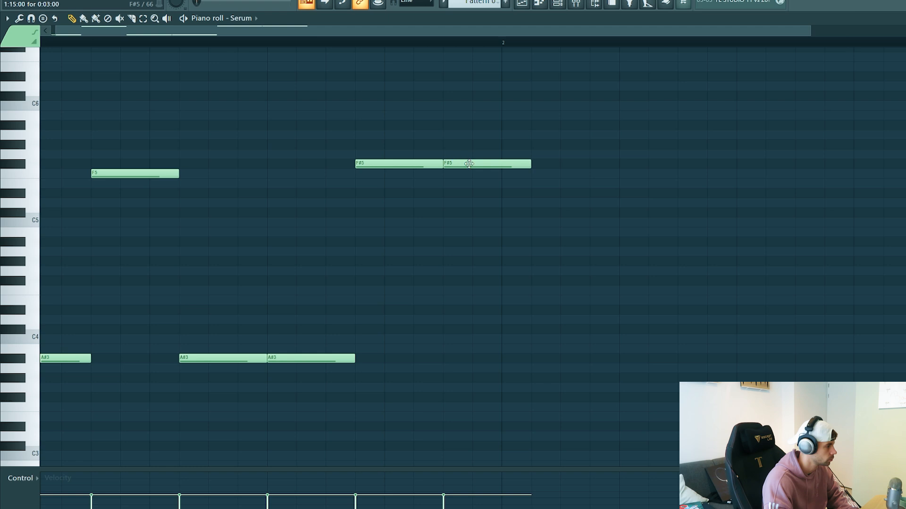
{"action": "left_click_drag", "start_coordinate": [460, 164], "coordinate": [466, 370]}
{"action": "scroll", "coordinate": [459, 374], "scroll_direction": "down", "scroll_amount": 2}
Compare the two high notes of the bar at F5 and F#5 with F4 and F#4 during playback
{"action": "key", "text": "space"}
{"action": "left_click_drag", "start_coordinate": [408, 225], "coordinate": [47, 83]}
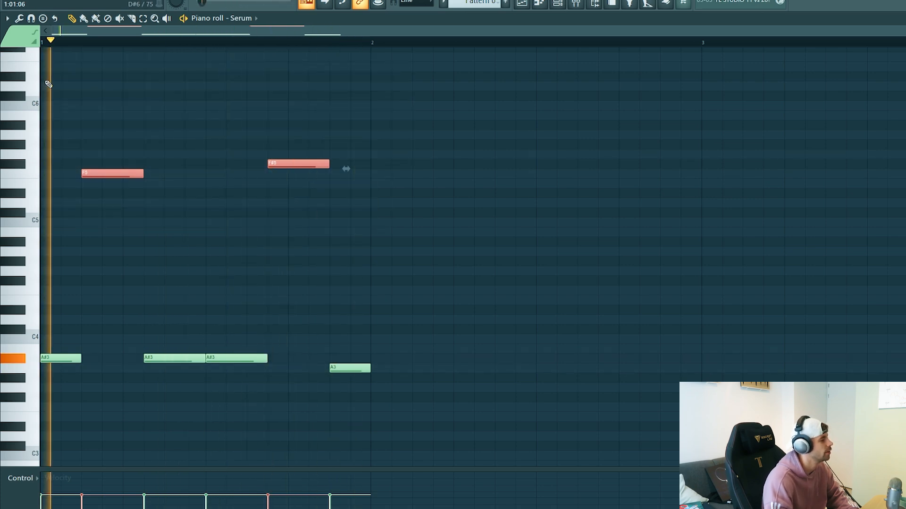
{"action": "key", "text": "ctrl+Down"}
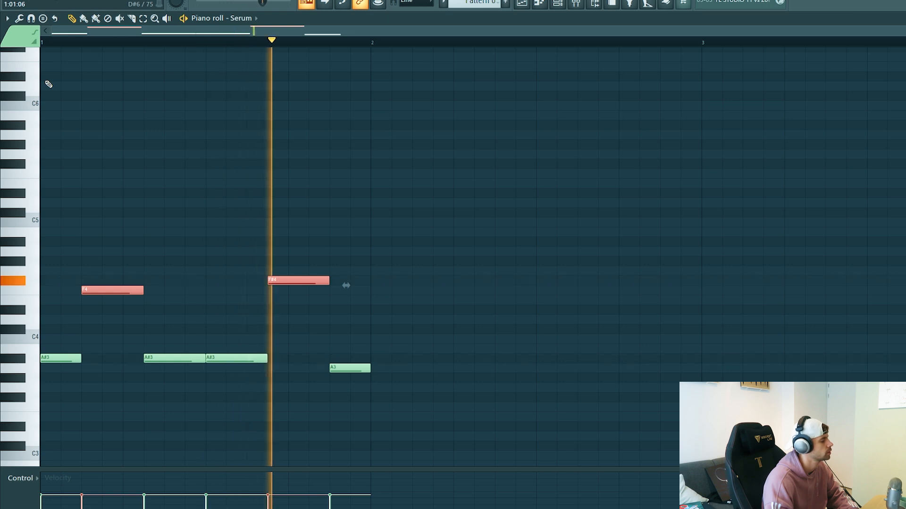
{"action": "key", "text": "ctrl+Up"}
{"action": "key", "text": "space"}
{"action": "key", "text": "ctrl+Down"}
{"action": "key", "text": "space"}
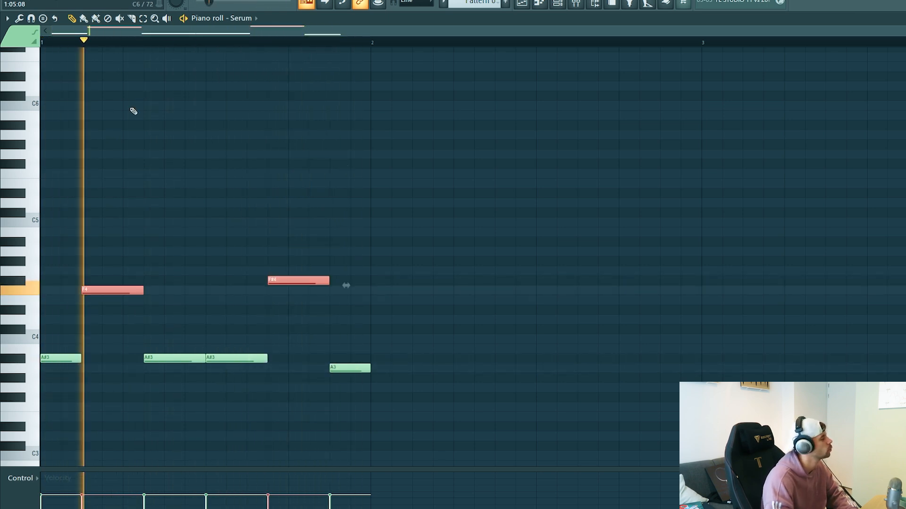
{"action": "key", "text": "ctrl+Up"}
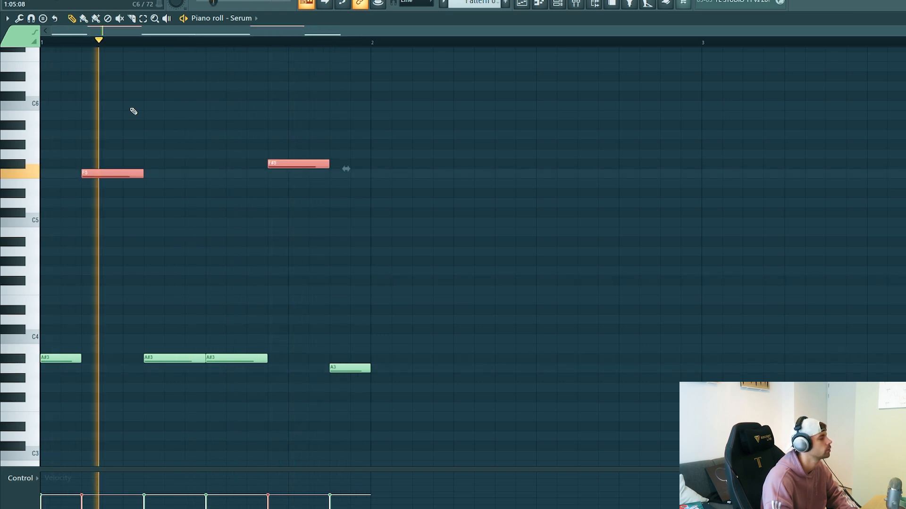
{"action": "key", "text": "space"}
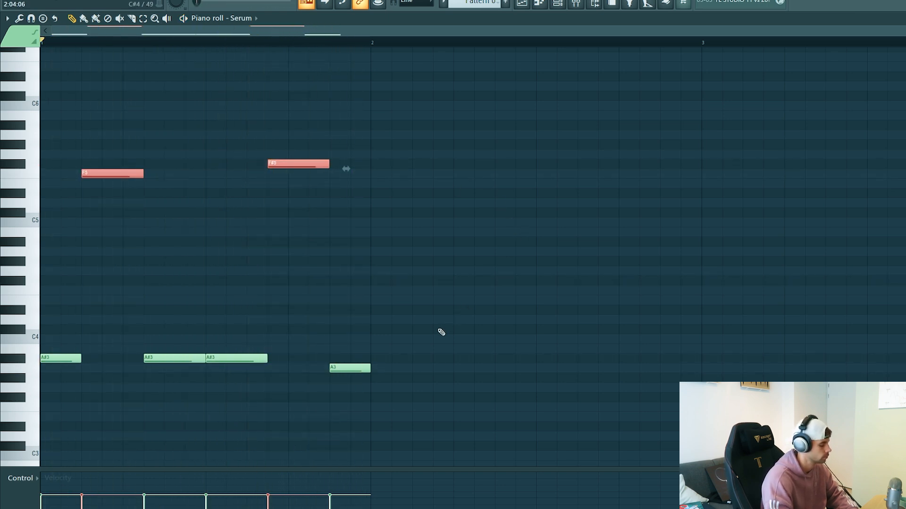
Duplicate the first bar's notes into bar 2 and replace the copy's last A#3 with a short and a longer A#3
{"action": "key", "text": "ctrl+a"}
{"action": "key", "text": "ctrl+b"}
{"action": "key", "text": "ctrl+d"}
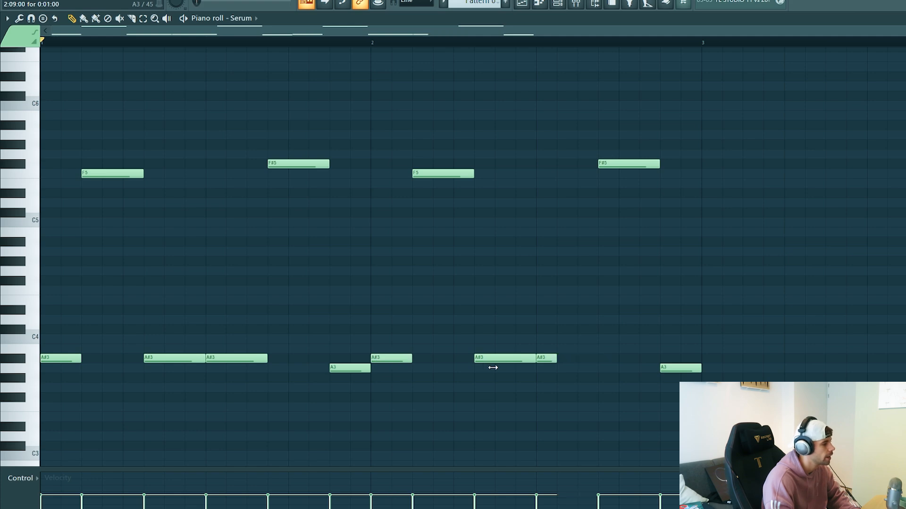
{"action": "left_click_drag", "start_coordinate": [598, 380], "coordinate": [520, 350]}
{"action": "left_click_drag", "start_coordinate": [602, 410], "coordinate": [546, 351]}
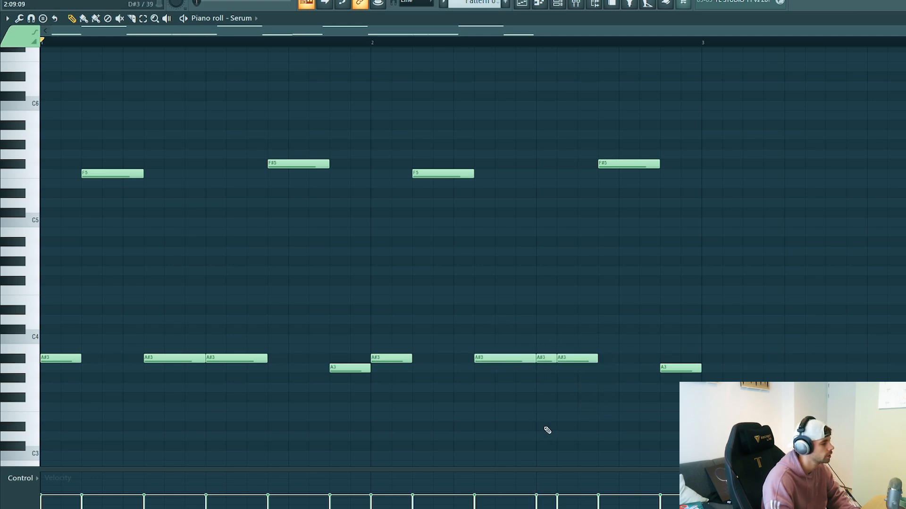
Duplicate the two-bar bass line into bars 3 and 4
{"action": "scroll", "coordinate": [529, 276], "scroll_direction": "down", "scroll_amount": 2}
{"action": "key", "text": "ctrl+b"}
{"action": "key", "text": "ctrl+d"}
Change the end of bar 4 to two consecutive D#5 notes followed by a C#5
{"action": "left_click_drag", "start_coordinate": [905, 372], "coordinate": [846, 105]}
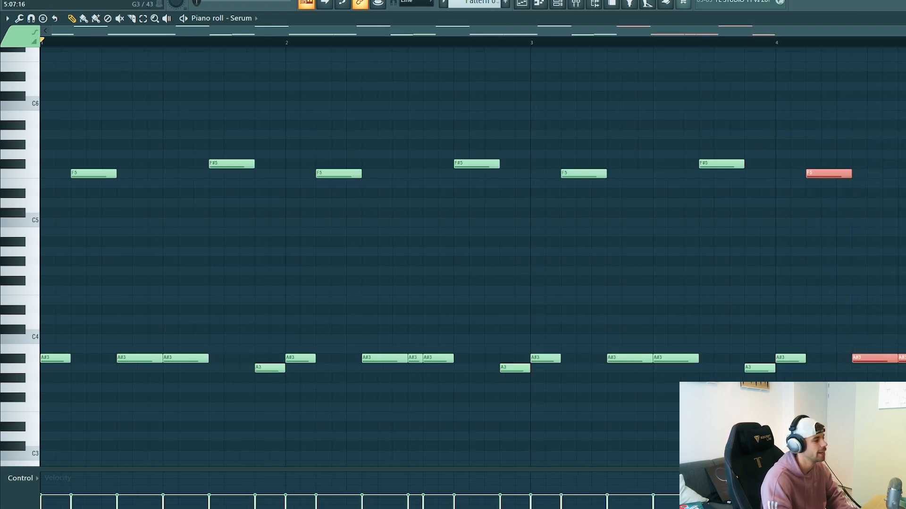
{"action": "scroll", "coordinate": [905, 387], "scroll_direction": "up", "scroll_amount": 4}
{"action": "key", "text": "ctrl+d"}
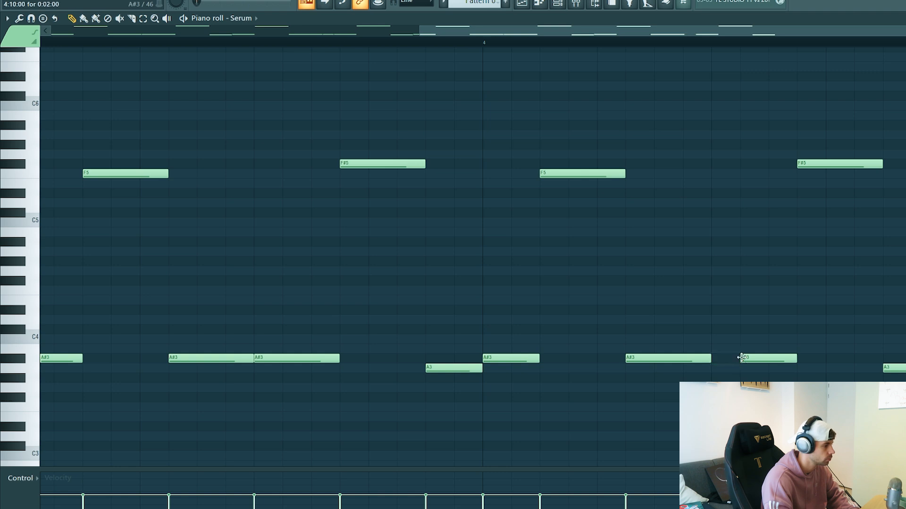
{"action": "left_click_drag", "start_coordinate": [745, 361], "coordinate": [774, 193]}
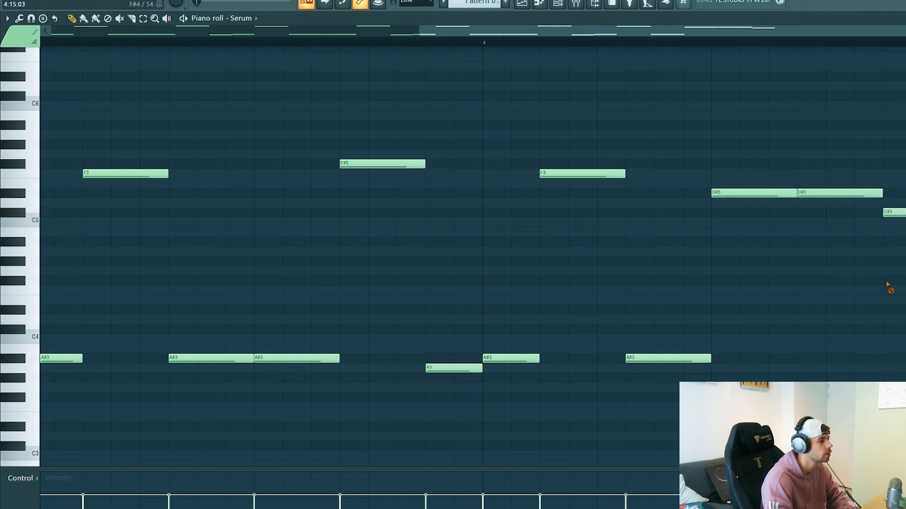
Compare the high notes of all four bars an octave lower and at their original pitch during playback
{"action": "key", "text": "space"}
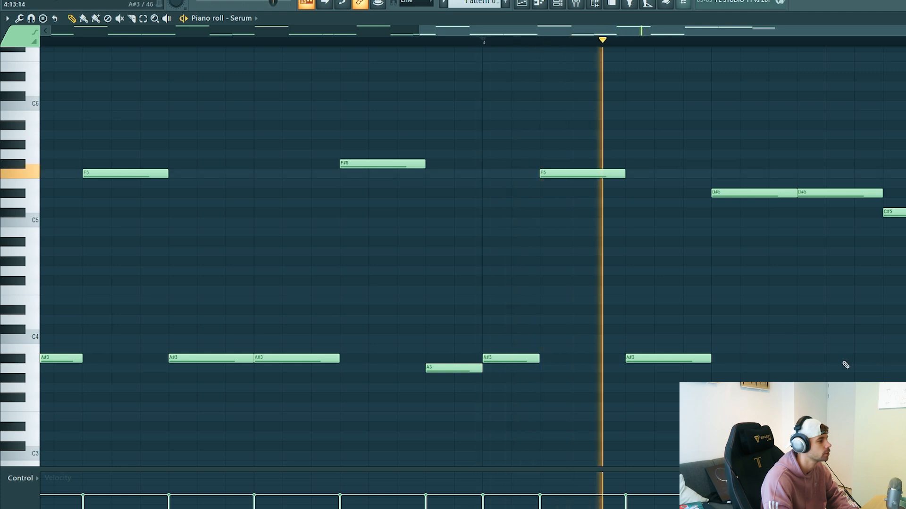
{"action": "left_click_drag", "start_coordinate": [799, 121], "coordinate": [903, 323]}
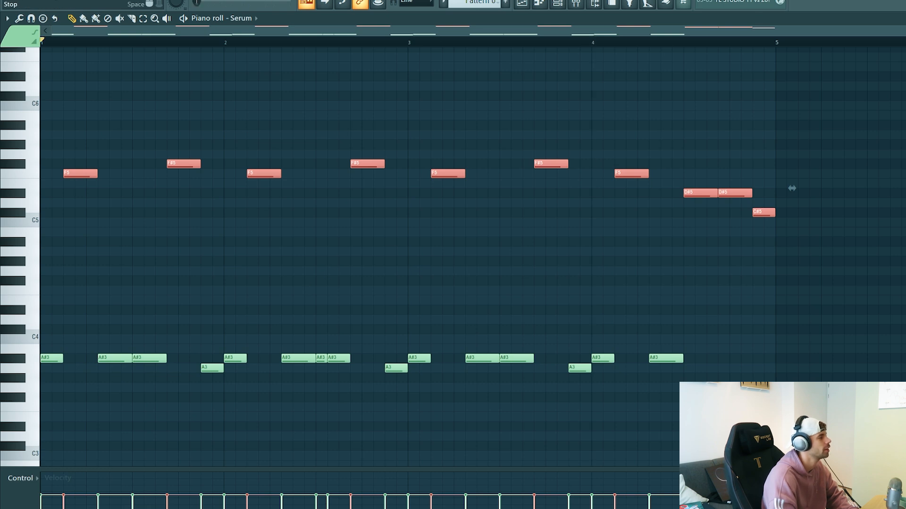
{"action": "left_click_drag", "start_coordinate": [791, 188], "coordinate": [792, 305]}
{"action": "key", "text": "space"}
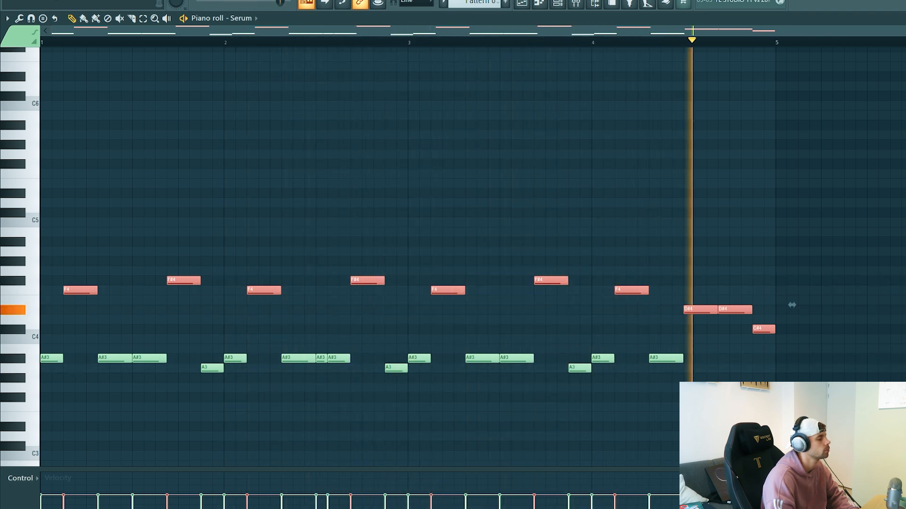
{"action": "left_click_drag", "start_coordinate": [791, 306], "coordinate": [791, 188]}
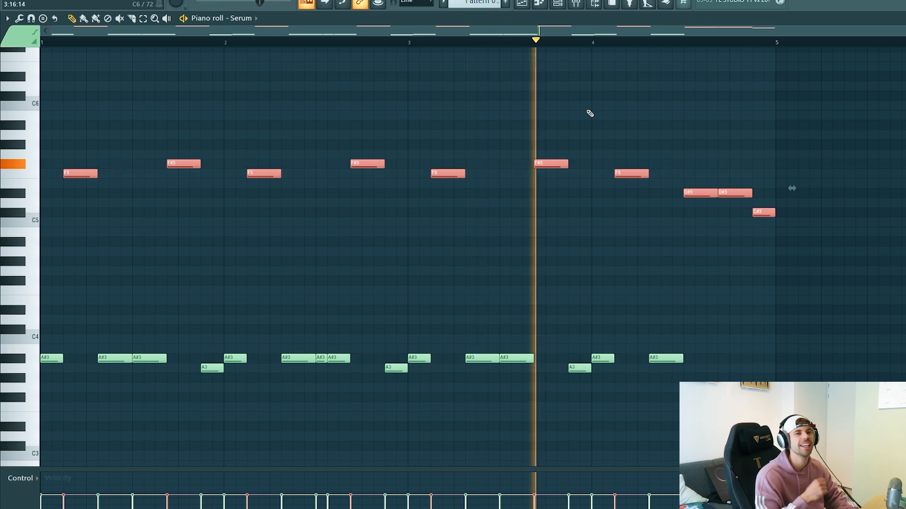
{"action": "key", "text": "space"}
Open the mixer and examine the bass track's CamelCrusher and FabFilter Pro-Q 3 effects while playing the bass line
{"action": "key", "text": "F9"}
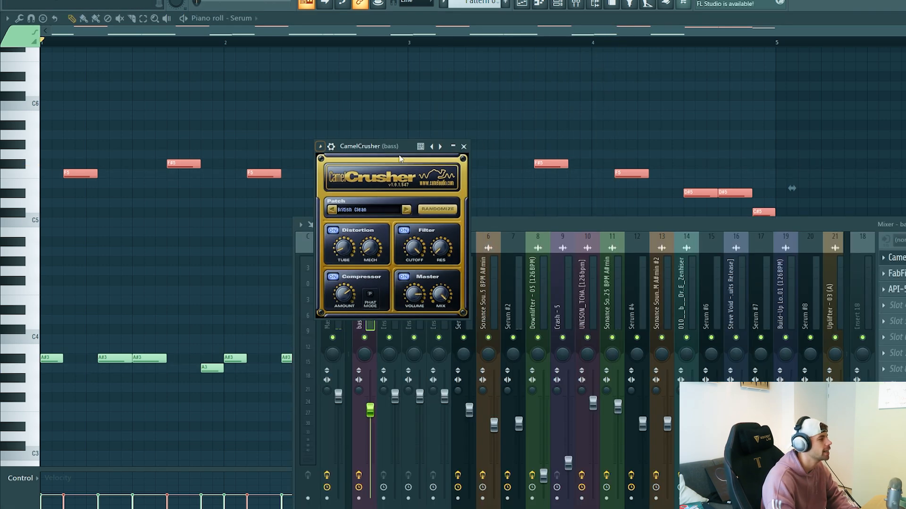
{"action": "key", "text": "space"}
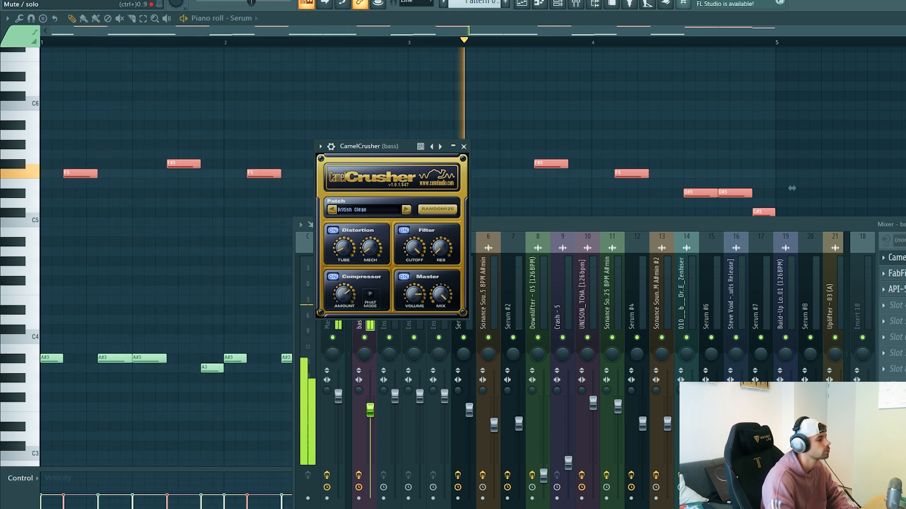
{"action": "key", "text": "space"}
{"action": "left_click", "coordinate": [896, 273]}
{"action": "mouse_move", "coordinate": [438, 123]}
{"action": "left_mouse_down"}
{"action": "mouse_move", "coordinate": [441, 133]}
{"action": "mouse_move", "coordinate": [451, 120]}
{"action": "left_mouse_up"}
{"action": "left_click_drag", "start_coordinate": [426, 129], "coordinate": [565, 126]}
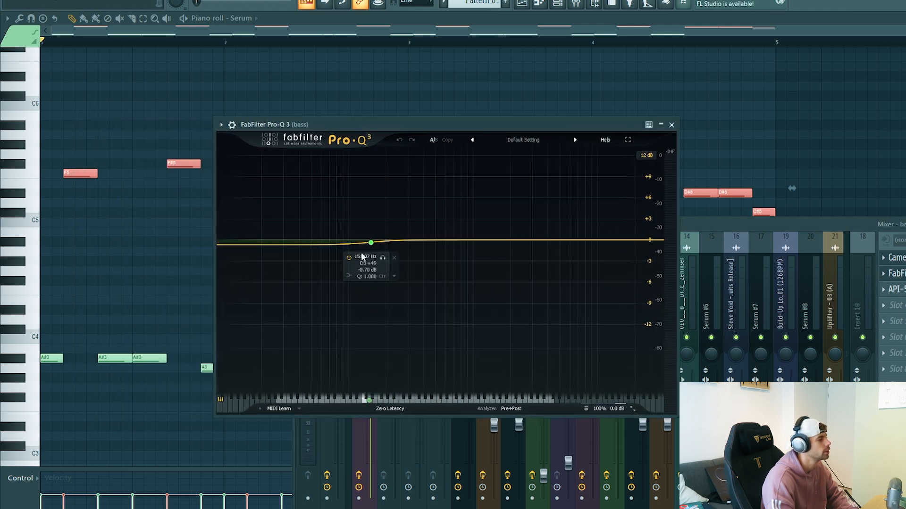
{"action": "key", "text": "space"}
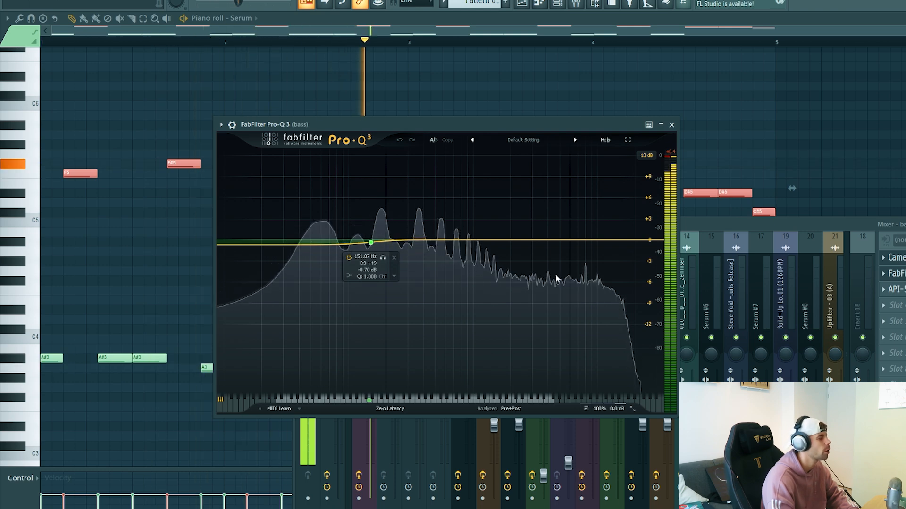
Examine the API-550A Stereo equalizer and the Kickstart sidechain effect on the bass track during playback
{"action": "left_click", "coordinate": [904, 290]}
{"action": "left_click", "coordinate": [896, 290]}
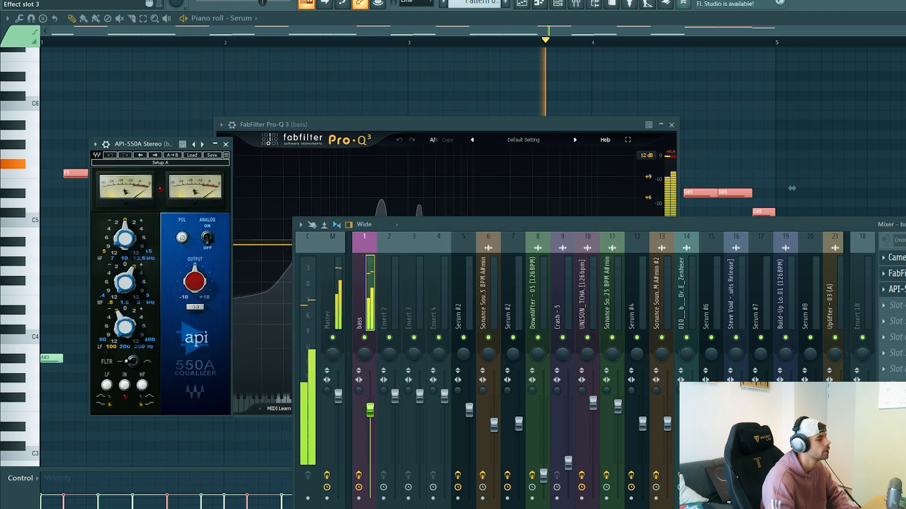
{"action": "left_click_drag", "start_coordinate": [156, 144], "coordinate": [417, 145]}
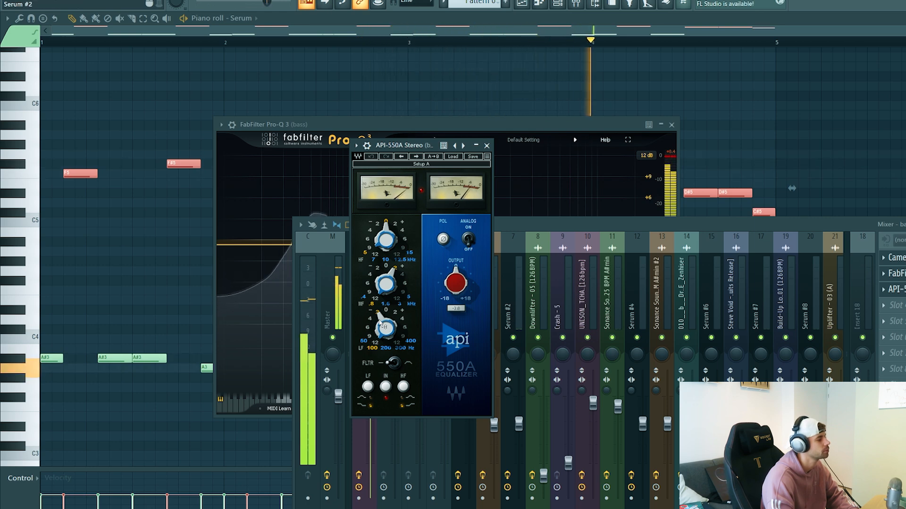
{"action": "mouse_move", "coordinate": [378, 315]}
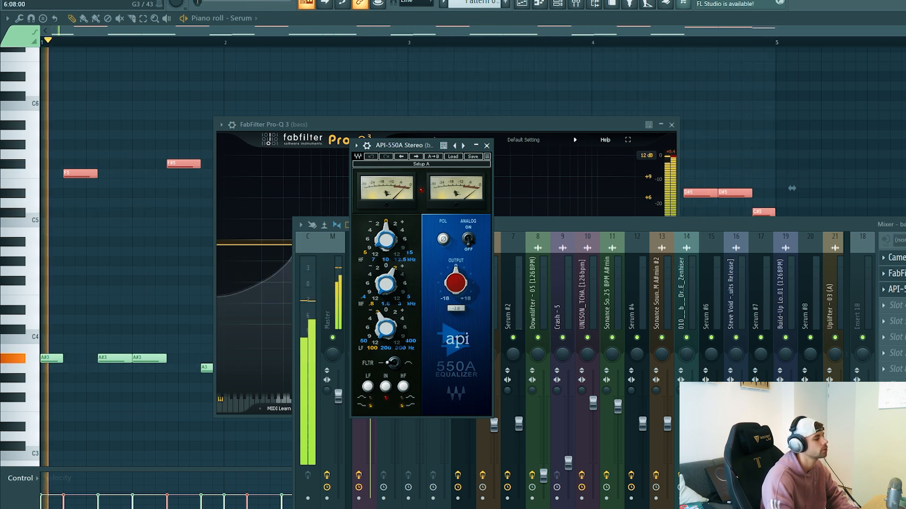
{"action": "left_click", "coordinate": [895, 401]}
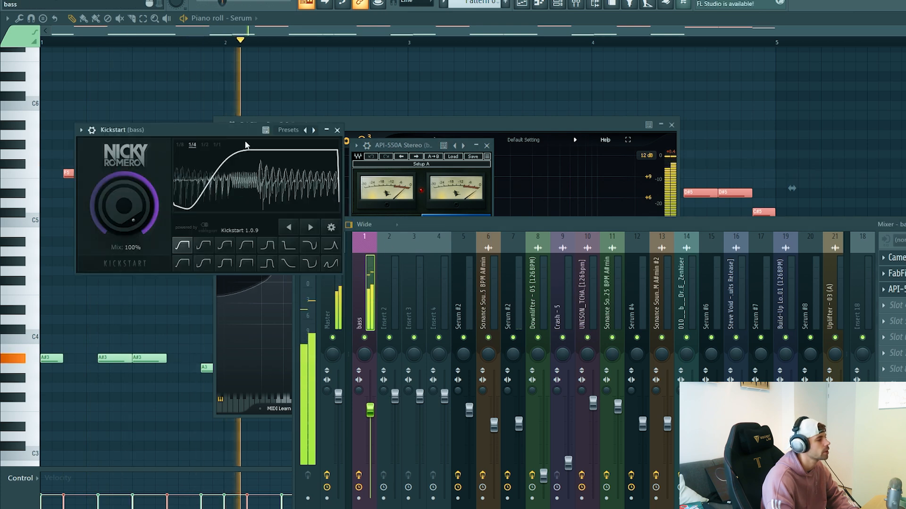
{"action": "left_click_drag", "start_coordinate": [229, 132], "coordinate": [522, 119]}
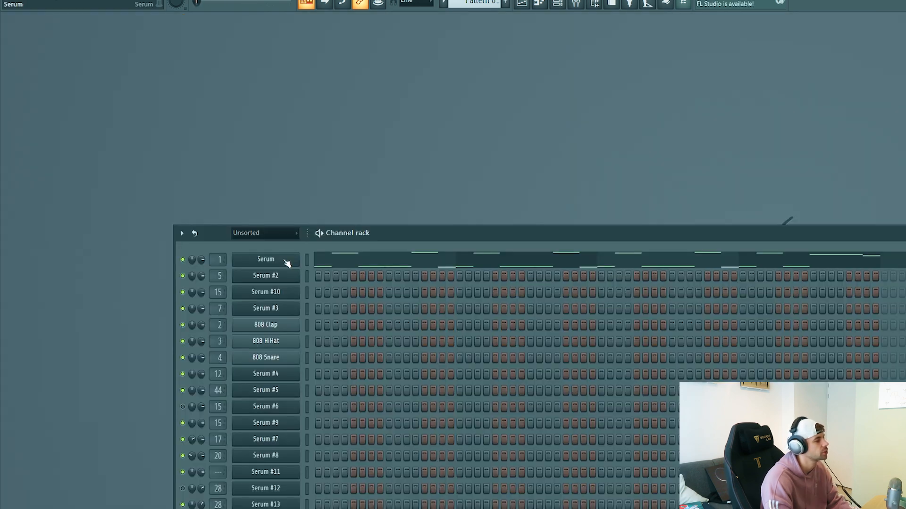
Open the bass channel's Serum, and play Pattern 6 in the playlist with its Serum Mod Wheel automation from bar 13
{"action": "left_click", "coordinate": [287, 260]}
{"action": "left_click_drag", "start_coordinate": [583, 142], "coordinate": [563, 122]}
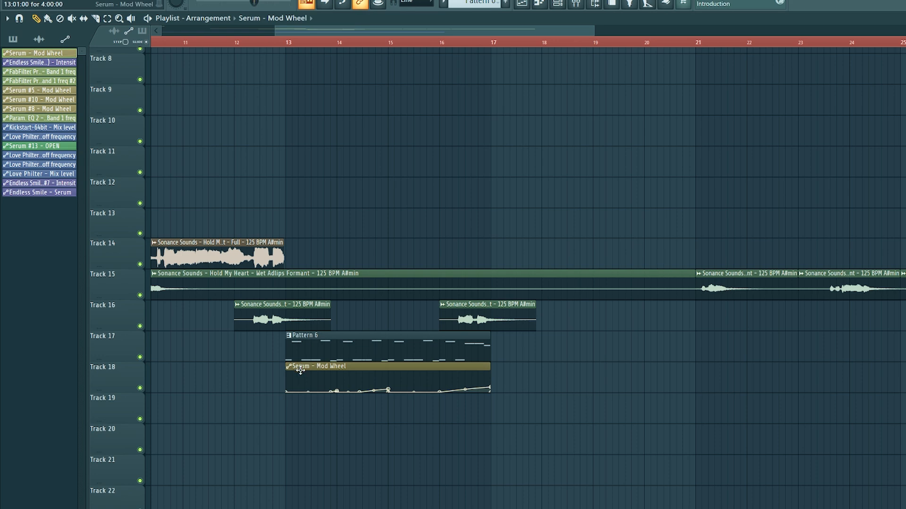
{"action": "scroll", "coordinate": [316, 67], "scroll_direction": "up", "scroll_amount": 2}
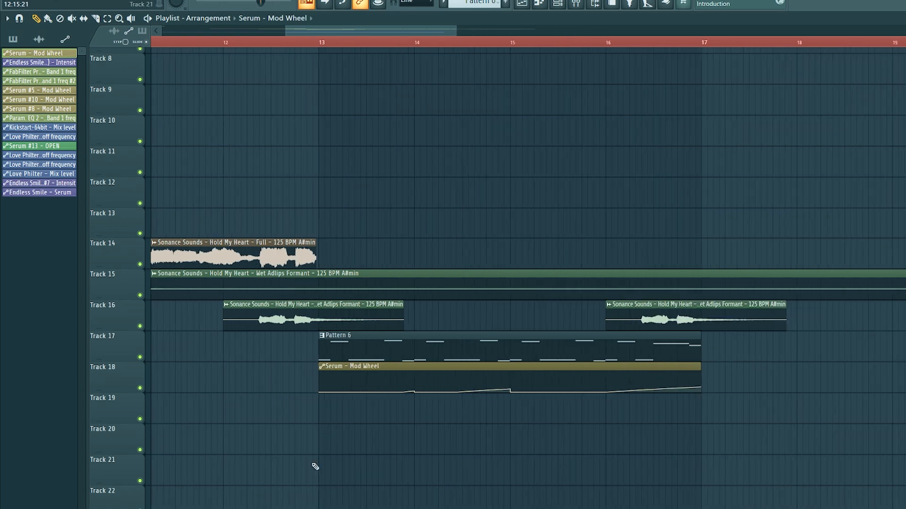
{"action": "key", "text": "space"}
{"action": "scroll", "coordinate": [469, 426], "scroll_direction": "up", "scroll_amount": 2}
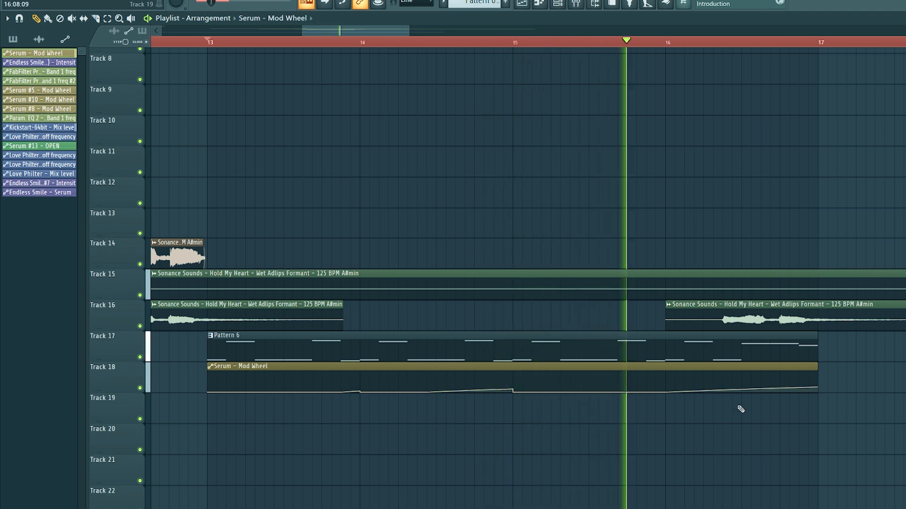
{"action": "scroll", "coordinate": [531, 430], "scroll_direction": "down", "scroll_amount": 2}
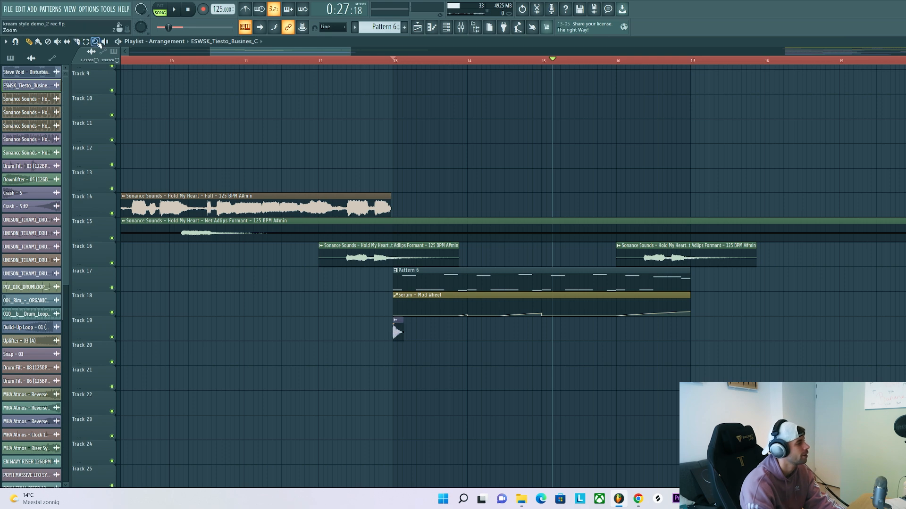
Fill Track 19 with the kick sample on every beat of bars 13 to 16
{"action": "left_click", "coordinate": [29, 41]}
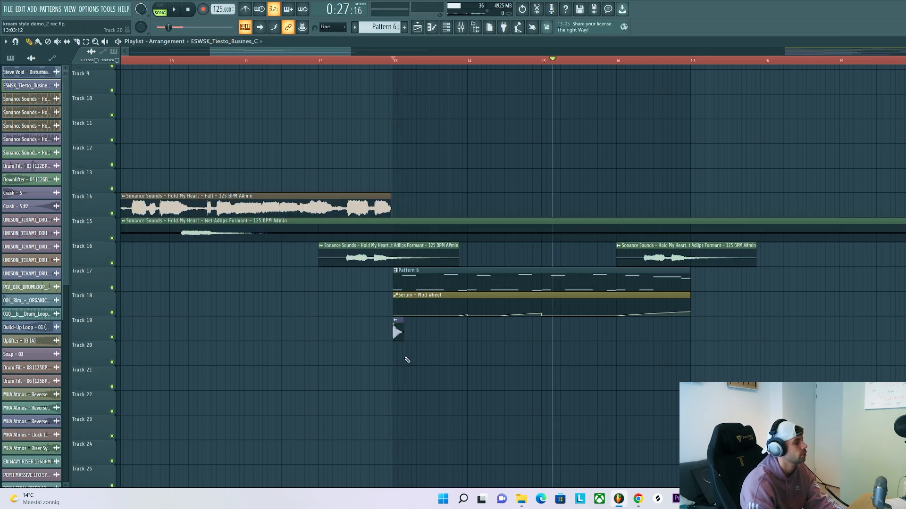
{"action": "scroll", "coordinate": [407, 360], "scroll_direction": "up", "scroll_amount": 2}
{"action": "scroll", "coordinate": [381, 336], "scroll_direction": "up", "scroll_amount": 3}
{"action": "left_click_drag", "start_coordinate": [516, 340], "coordinate": [320, 333]}
{"action": "left_click_drag", "start_coordinate": [321, 333], "coordinate": [764, 332]}
{"action": "scroll", "coordinate": [647, 335], "scroll_direction": "down", "scroll_amount": 4}
{"action": "left_click_drag", "start_coordinate": [843, 334], "coordinate": [680, 332]}
{"action": "mouse_move", "coordinate": [801, 356]}
{"action": "left_mouse_down"}
{"action": "mouse_move", "coordinate": [706, 332]}
{"action": "mouse_move", "coordinate": [807, 333]}
{"action": "left_mouse_up"}
{"action": "scroll", "coordinate": [750, 351], "scroll_direction": "down", "scroll_amount": 3}
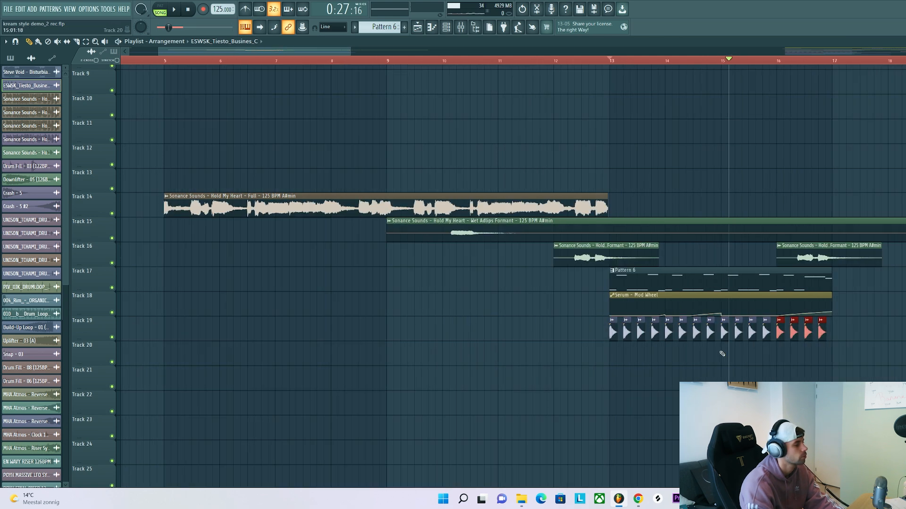
{"action": "scroll", "coordinate": [722, 353], "scroll_direction": "up", "scroll_amount": 1}
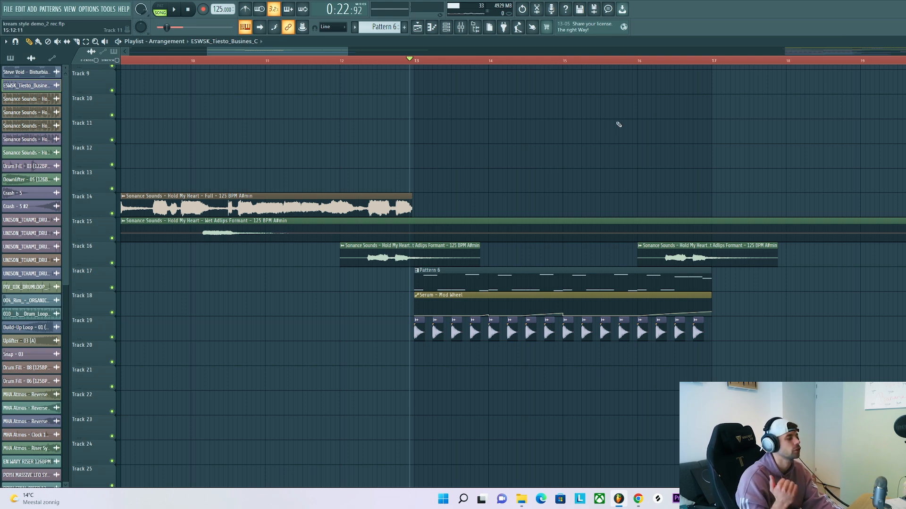
Play the arrangement and duplicate Pattern 6, its Mod Wheel automation and the kicks into bars 17 to 20
{"action": "key", "text": "space"}
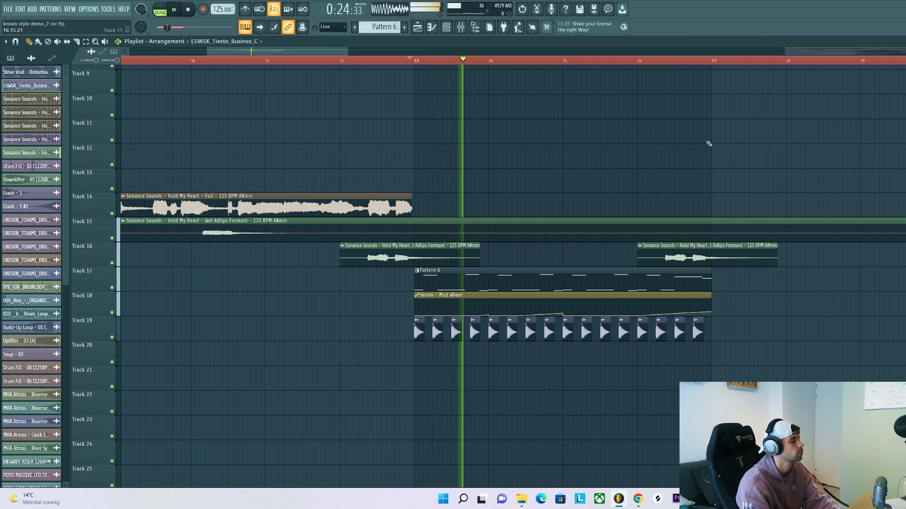
{"action": "left_click_drag", "start_coordinate": [718, 363], "coordinate": [414, 289]}
{"action": "key", "text": "ctrl+b"}
{"action": "left_click_drag", "start_coordinate": [733, 277], "coordinate": [742, 279]}
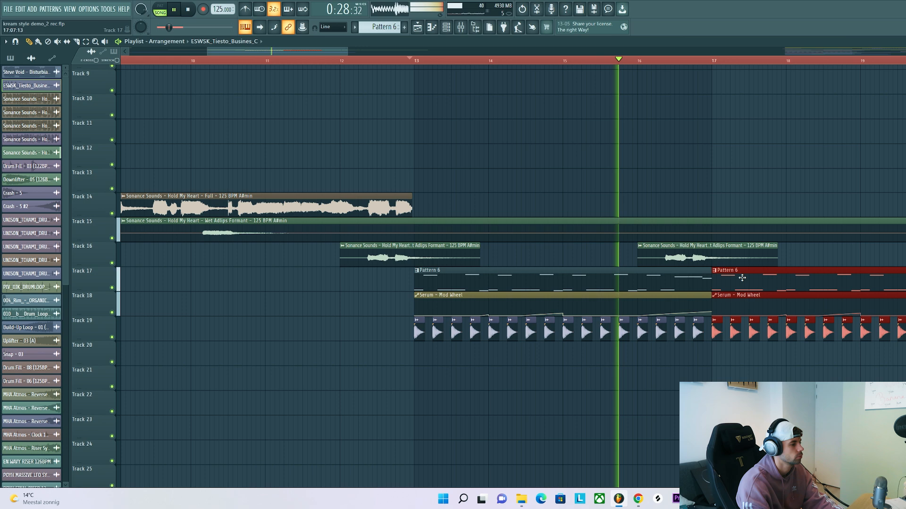
{"action": "key", "text": "space"}
{"action": "left_click", "coordinate": [606, 380], "text": "ctrl"}
{"action": "scroll", "coordinate": [547, 382], "scroll_direction": "down", "scroll_amount": 3}
{"action": "scroll", "coordinate": [634, 80], "scroll_direction": "up", "scroll_amount": 2}
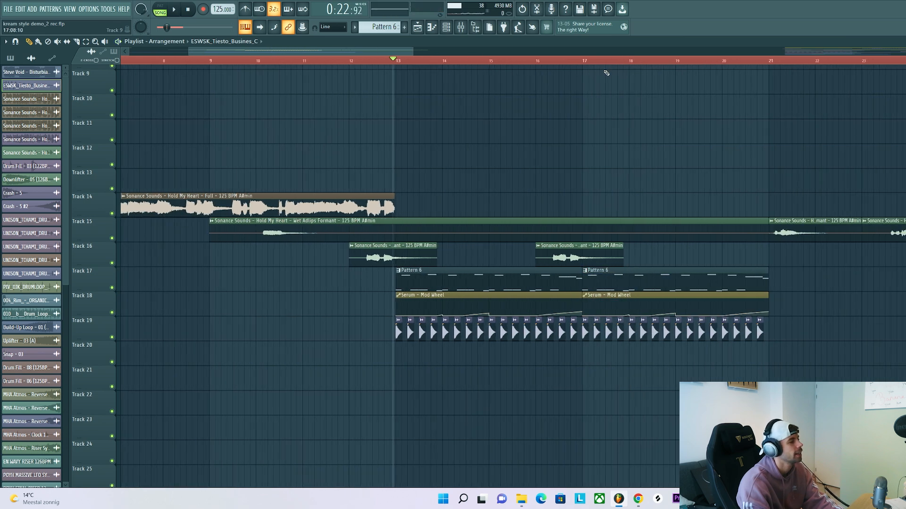
Audition the Terra hats, Tjorn hats and percs, Terra filler, L2L hats and crash clips in solo from bar 17 onward
{"action": "left_click", "coordinate": [582, 61]}
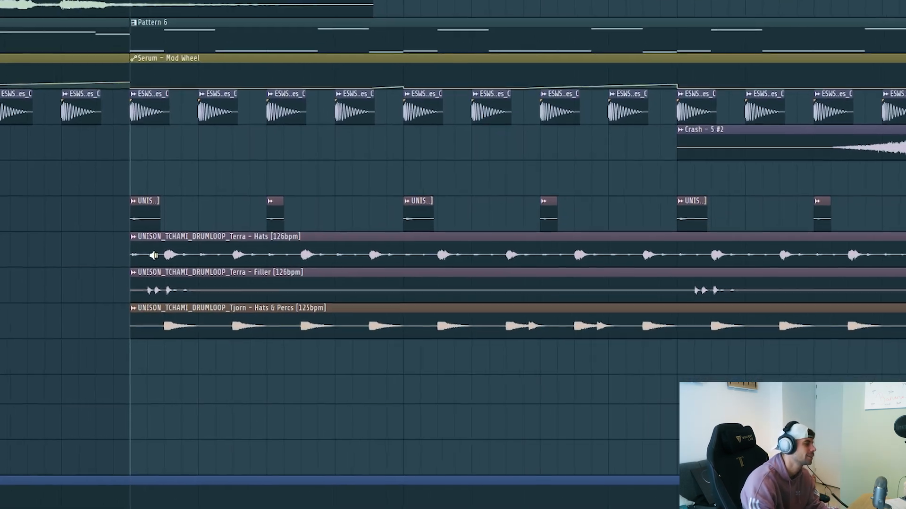
{"action": "right_click", "coordinate": [192, 270]}
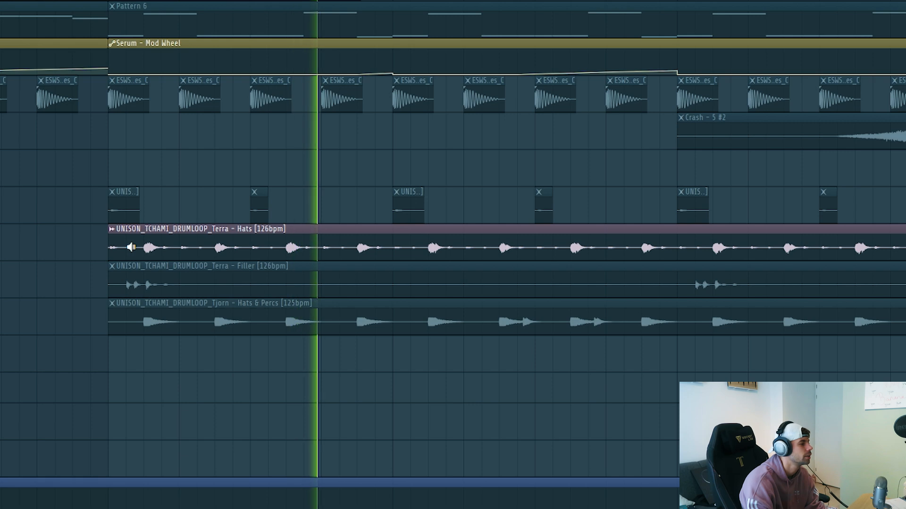
{"action": "right_click", "coordinate": [117, 318]}
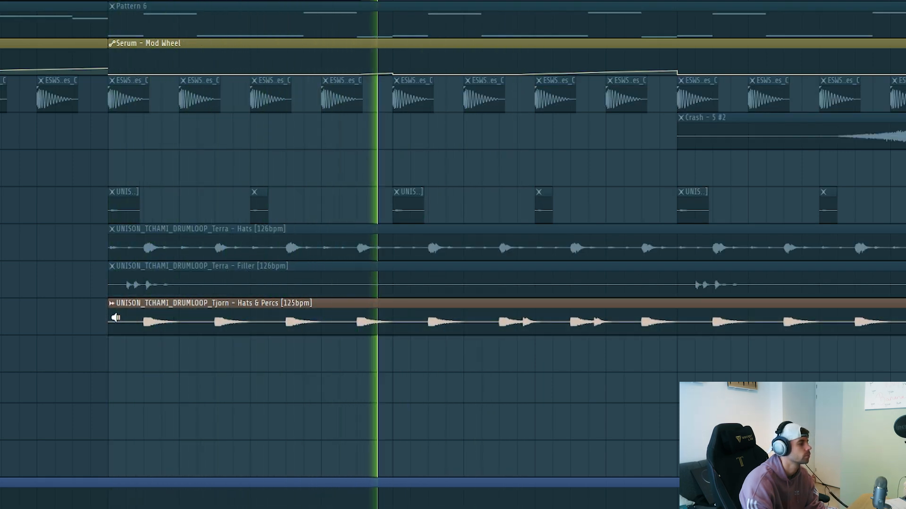
{"action": "right_click", "coordinate": [116, 273]}
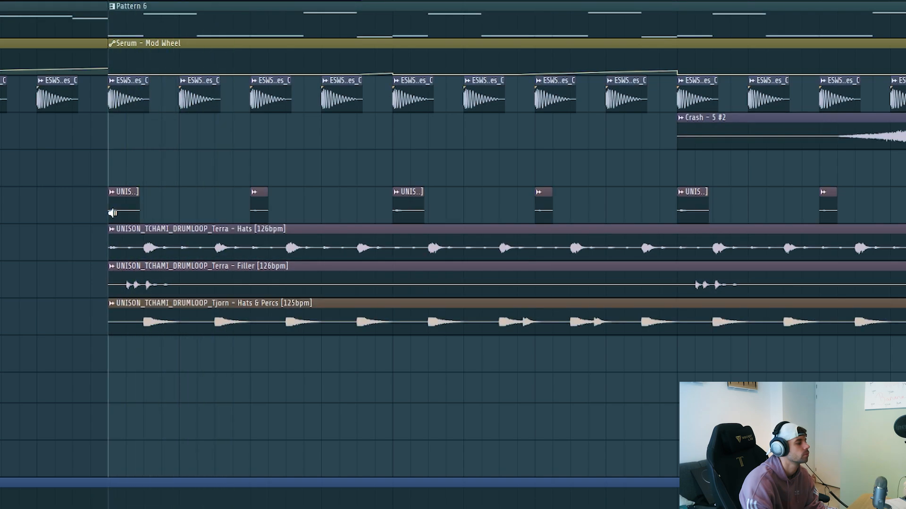
{"action": "right_click", "coordinate": [113, 213]}
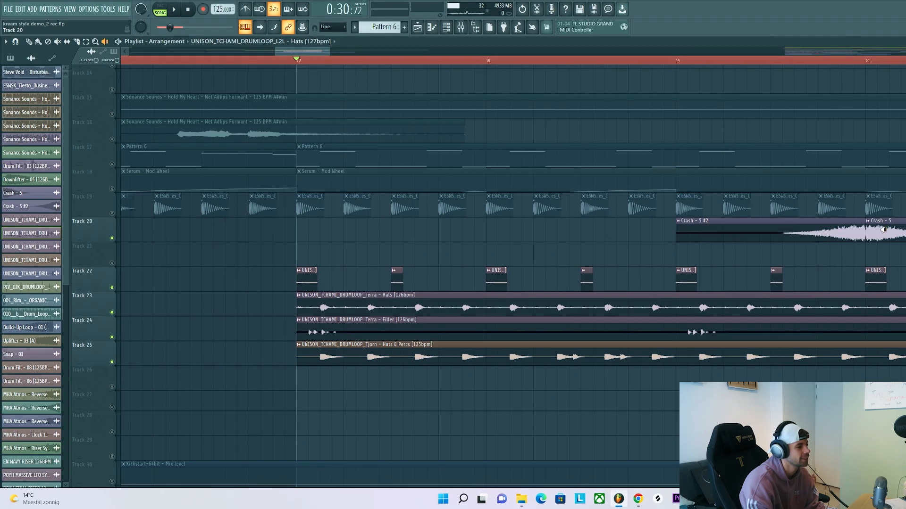
{"action": "right_click", "coordinate": [884, 230]}
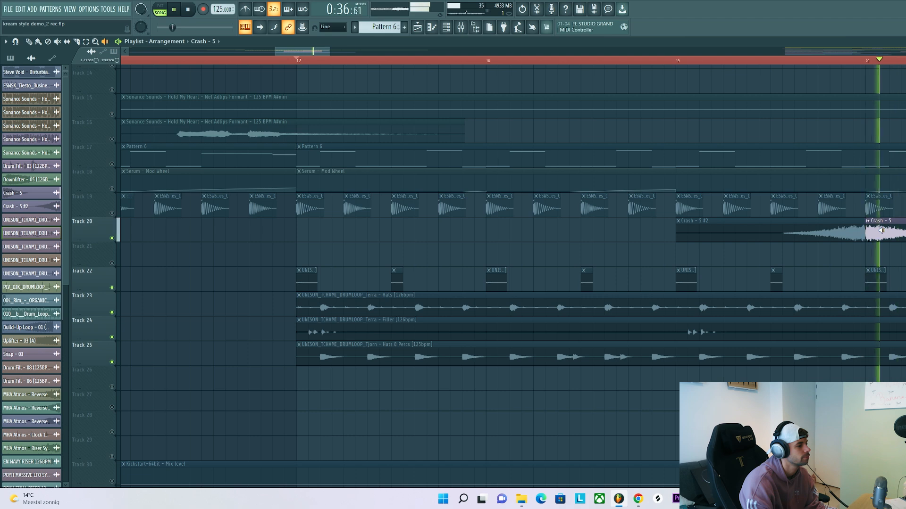
Play the kick together with the crash and percussion tracks through bars 17 to 20
{"action": "scroll", "coordinate": [358, 333], "scroll_direction": "down", "scroll_amount": 2}
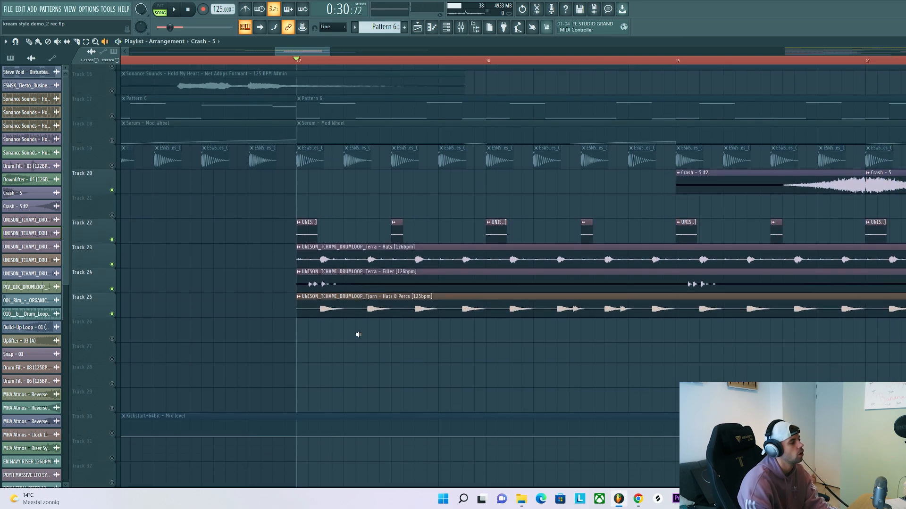
{"action": "scroll", "coordinate": [368, 344], "scroll_direction": "down", "scroll_amount": 1}
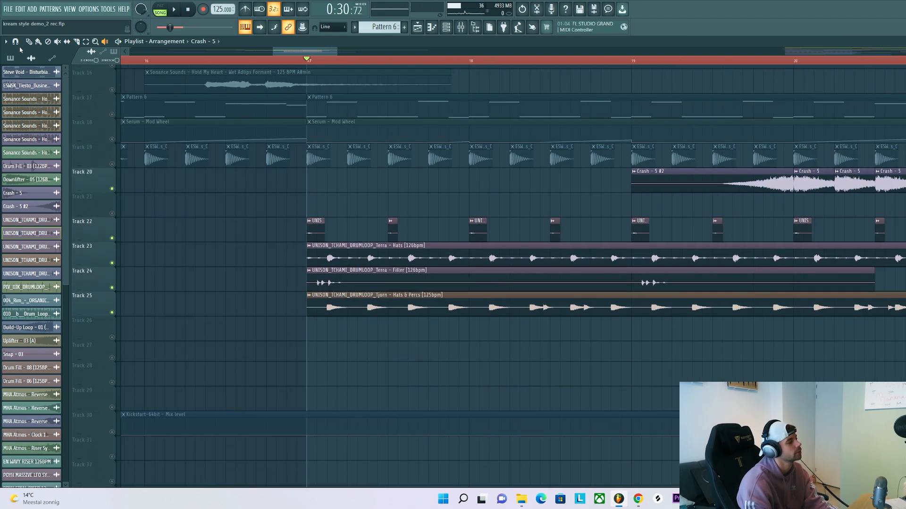
{"action": "key", "text": "space"}
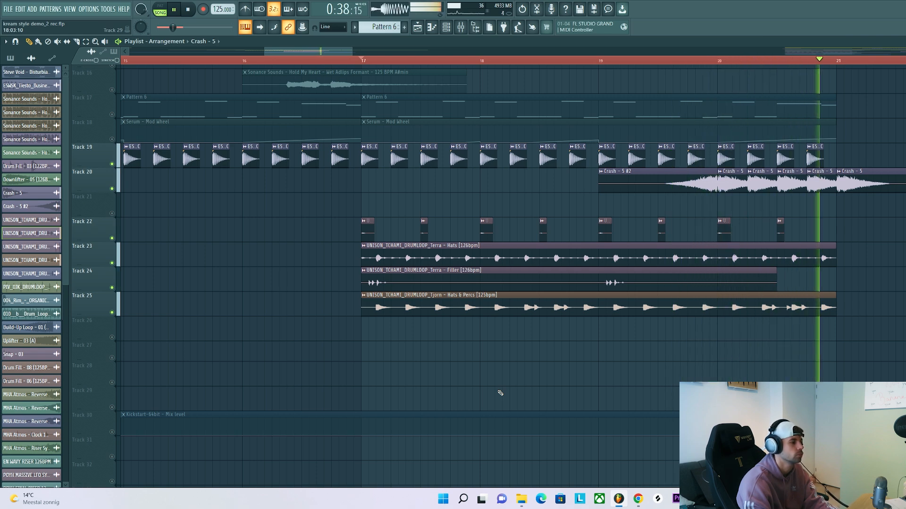
{"action": "key", "text": "space"}
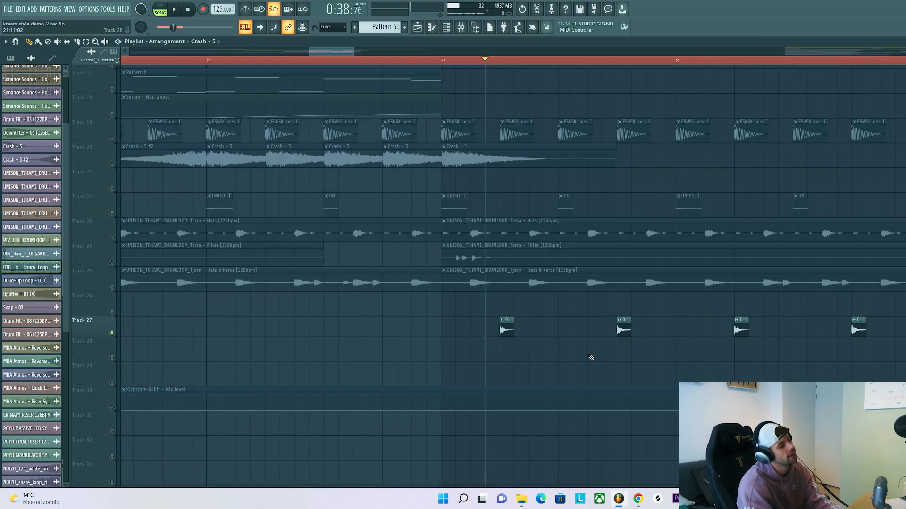
Audition the soloed percussion hits on Track 27 from bar 21
{"action": "key", "text": "space"}
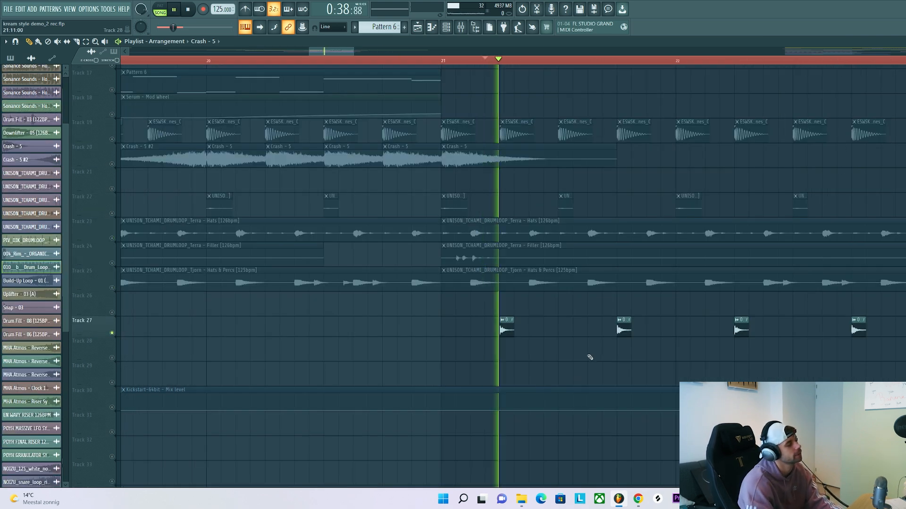
{"action": "scroll", "coordinate": [573, 364], "scroll_direction": "down", "scroll_amount": 3}
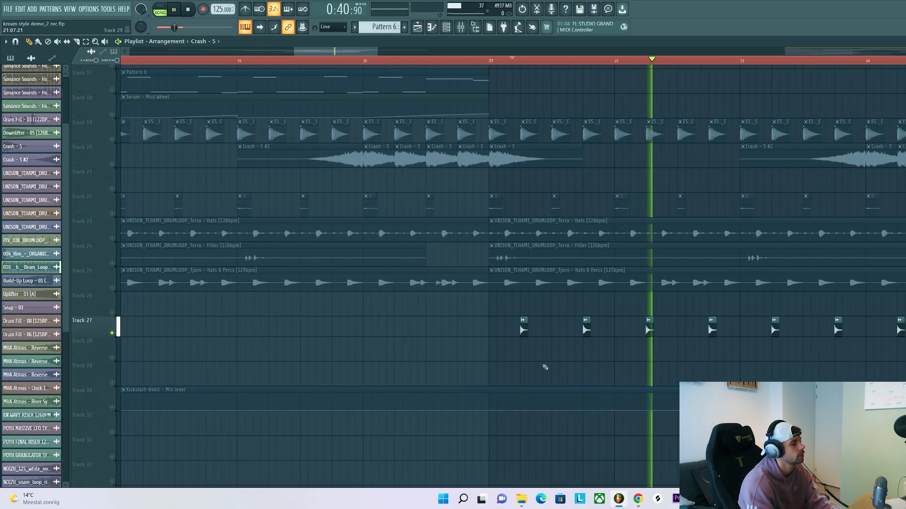
{"action": "scroll", "coordinate": [674, 326], "scroll_direction": "up", "scroll_amount": 2}
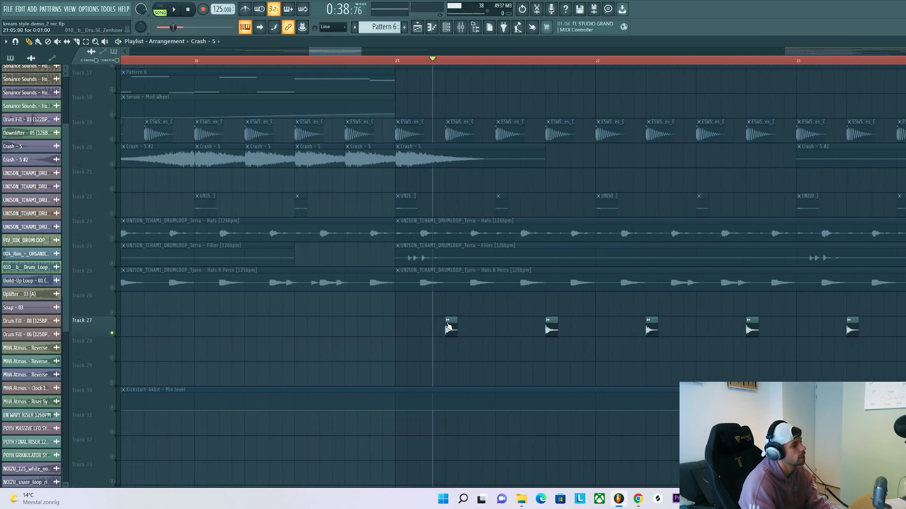
{"action": "key", "text": "space"}
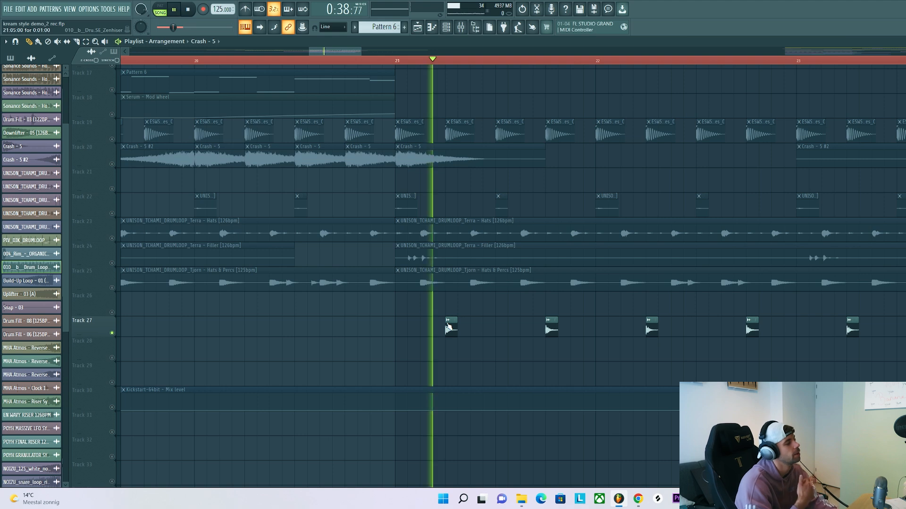
{"action": "key", "text": "space"}
Unmute the kick on Track 19, and add Tracks 23, 24, 25 and 22 during playback from mid-bar 20
{"action": "left_click", "coordinate": [112, 139]}
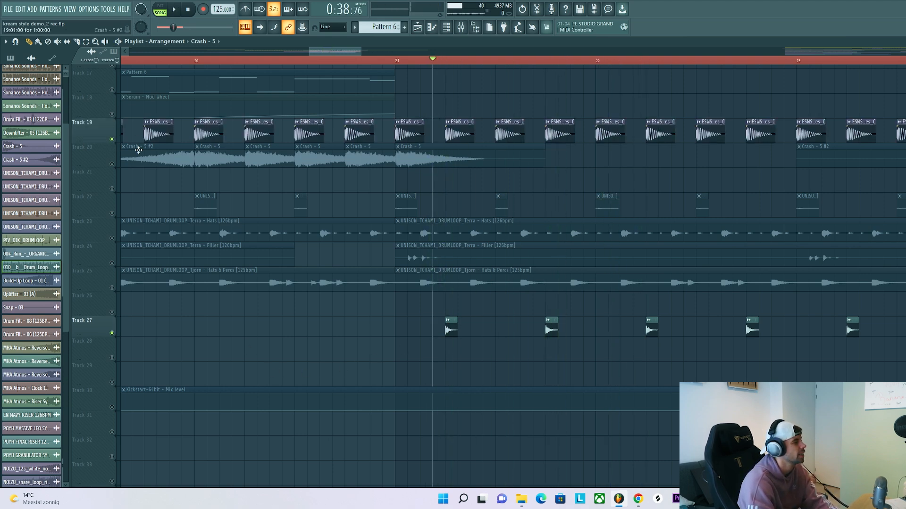
{"action": "left_click", "coordinate": [306, 61]}
{"action": "key", "text": "space"}
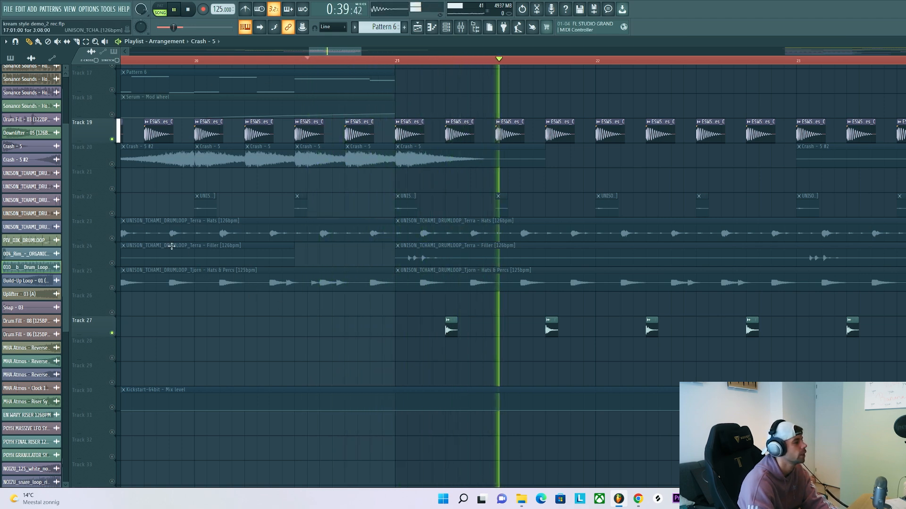
{"action": "left_click", "coordinate": [112, 238]}
{"action": "left_click", "coordinate": [112, 263]}
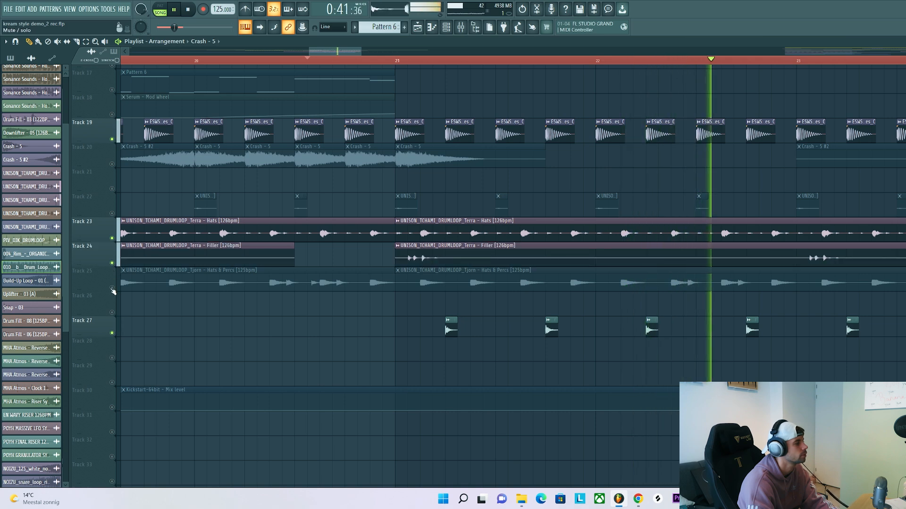
{"action": "left_click", "coordinate": [111, 288]}
{"action": "left_click", "coordinate": [112, 214]}
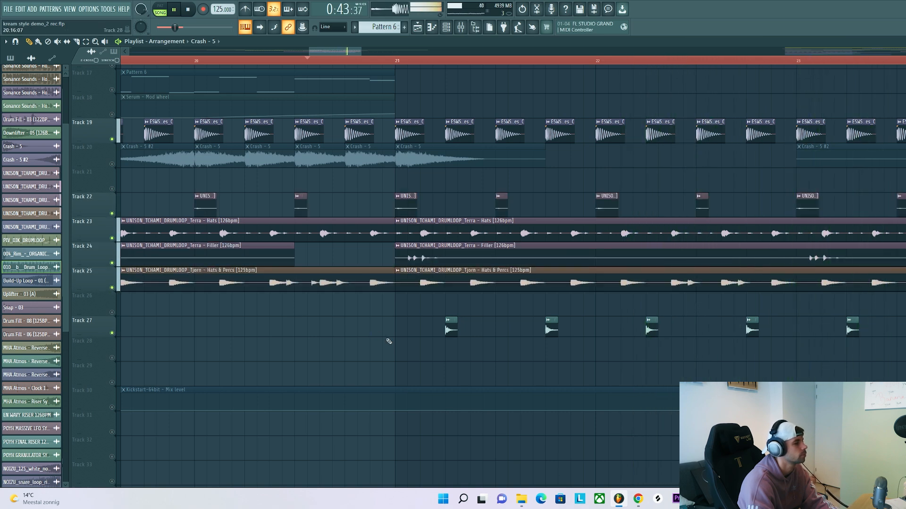
{"action": "scroll", "coordinate": [367, 354], "scroll_direction": "down", "scroll_amount": 2}
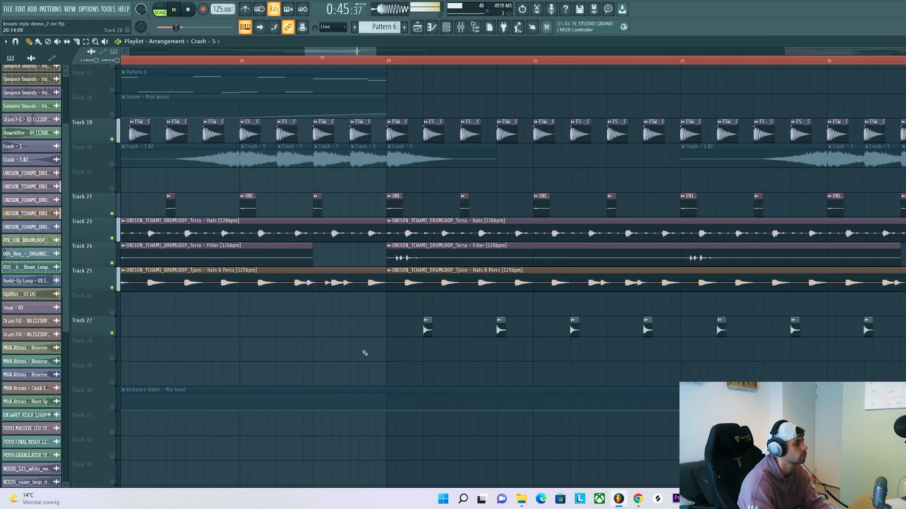
{"action": "key", "text": "space"}
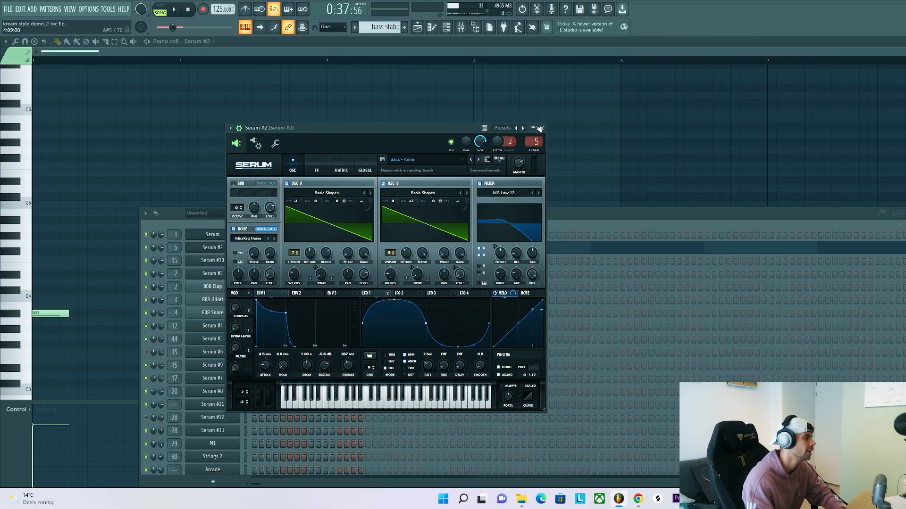
Play the single-note bass stab of Serum #2 and open its CamelCrusher effect in the mixer
{"action": "left_click_drag", "start_coordinate": [363, 131], "coordinate": [375, 146]}
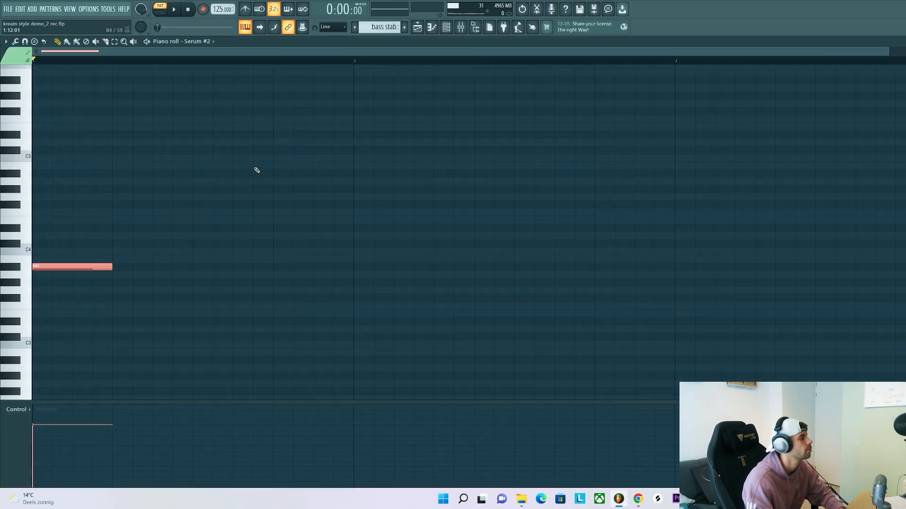
{"action": "left_click", "coordinate": [102, 254]}
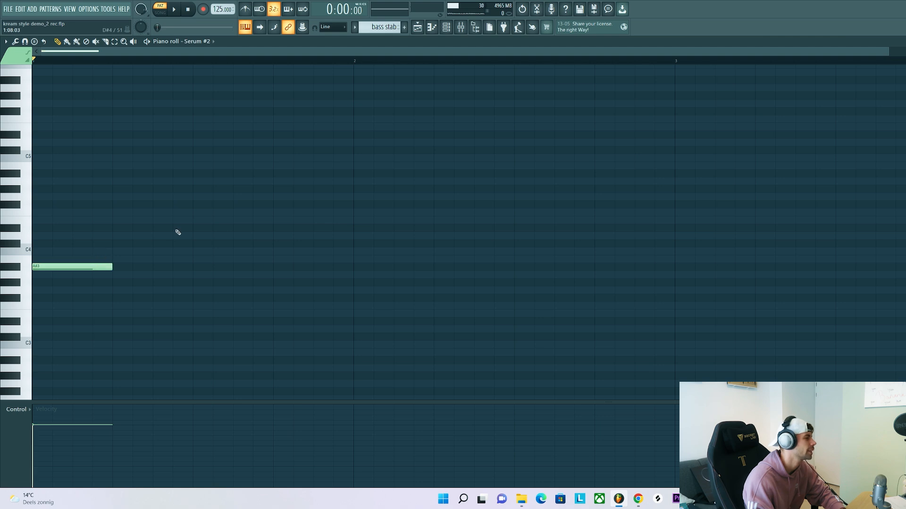
{"action": "key", "text": "space"}
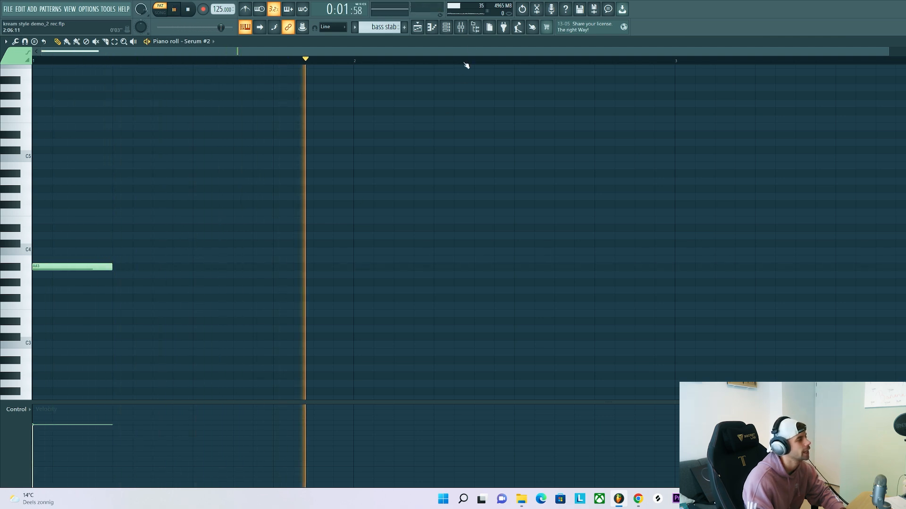
{"action": "key", "text": "space"}
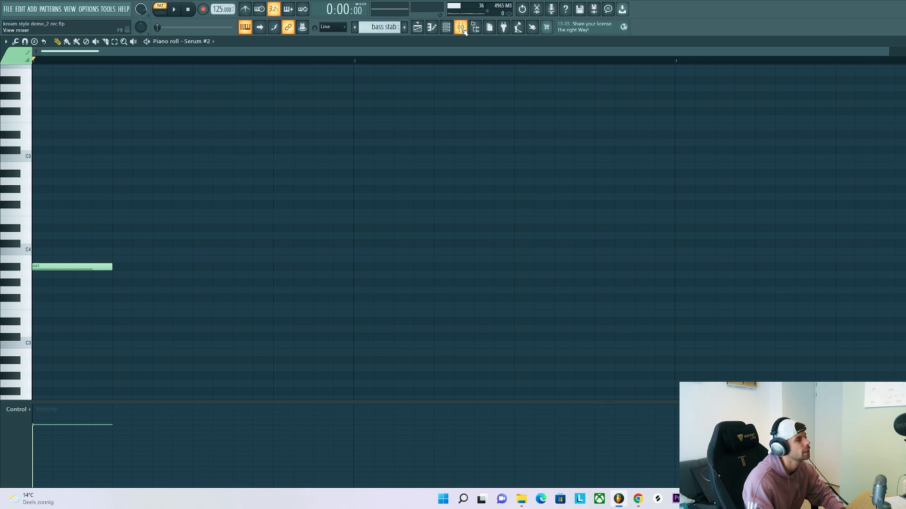
{"action": "left_click", "coordinate": [461, 29]}
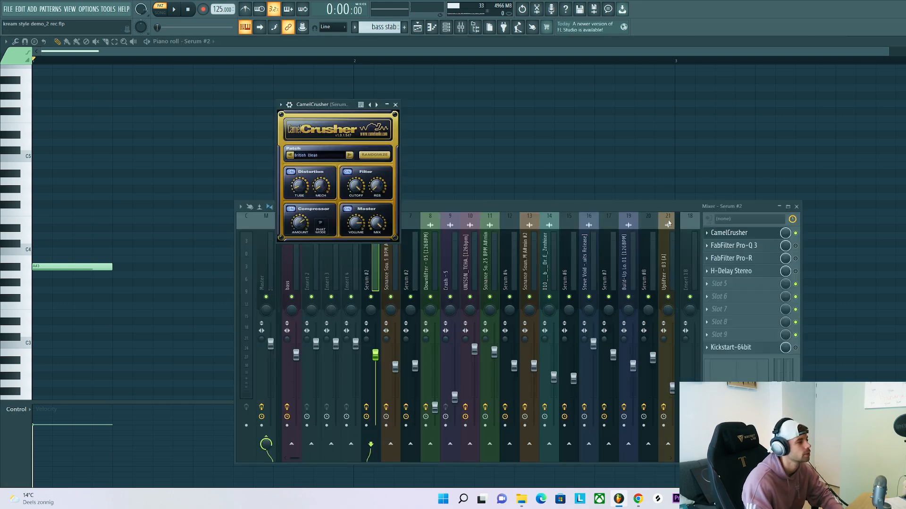
Play the bass stab with only CamelCrusher active in the Serum #2 effect chain
{"action": "left_click_drag", "start_coordinate": [343, 104], "coordinate": [365, 134]}
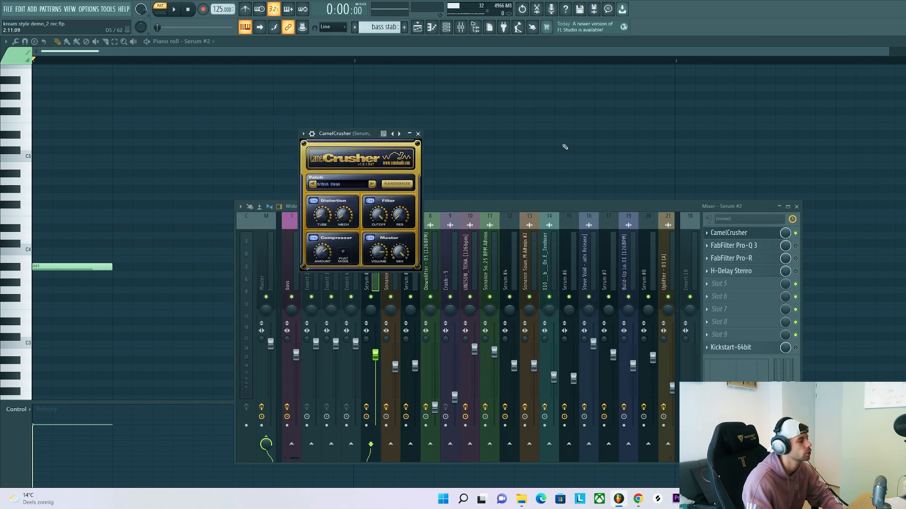
{"action": "key", "text": "space"}
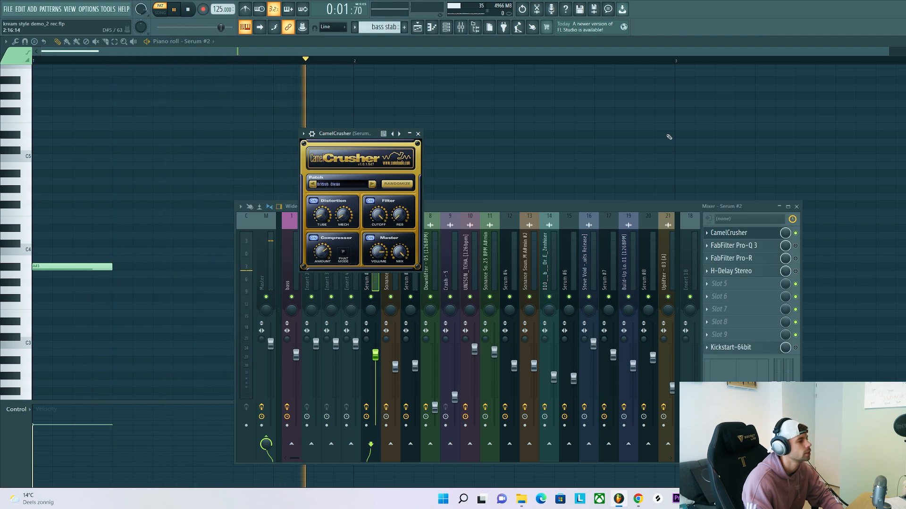
{"action": "key", "text": "space"}
Open FabFilter Pro-Q 3 on the bass stab's mixer track and play the stab through its low cut
{"action": "left_click", "coordinate": [733, 245]}
{"action": "left_click_drag", "start_coordinate": [283, 134], "coordinate": [465, 131]}
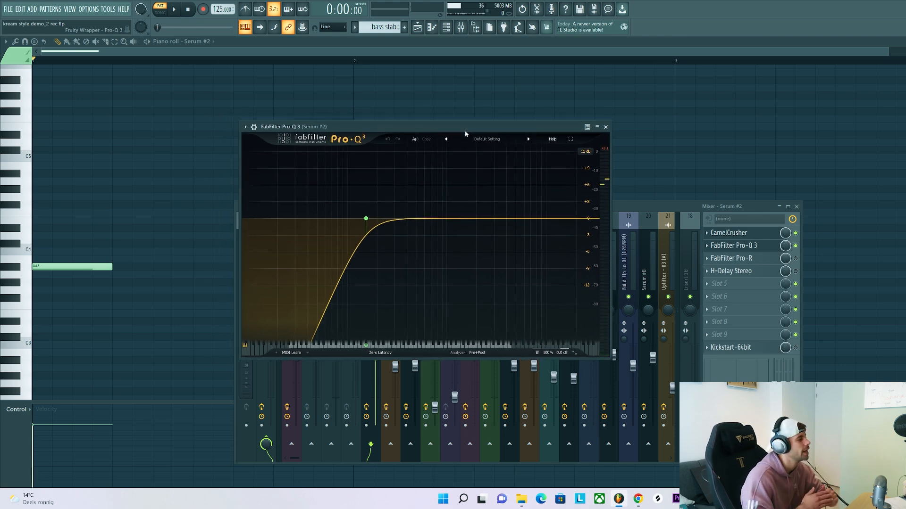
{"action": "key", "text": "space"}
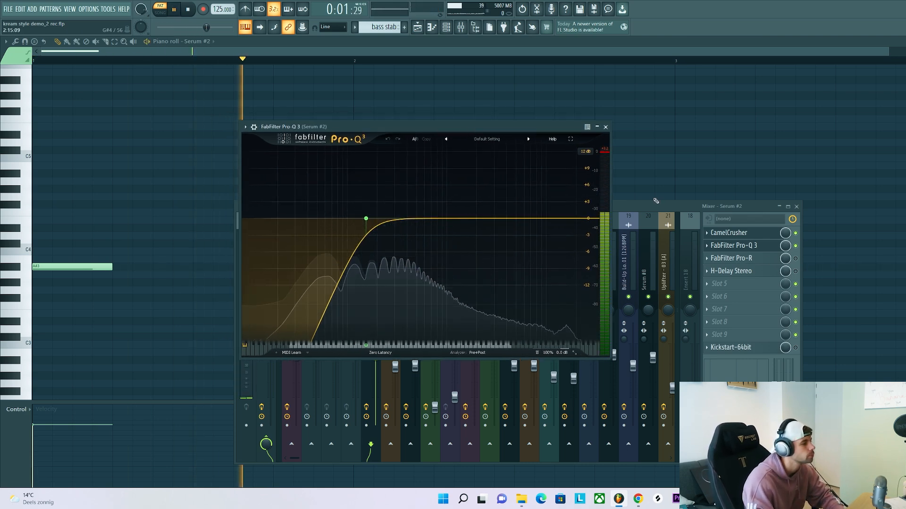
{"action": "key", "text": "space"}
Open the FabFilter Pro-R and H-Delay Stereo effects side by side and play the bass stab through them
{"action": "left_click", "coordinate": [765, 258]}
{"action": "left_click", "coordinate": [752, 271]}
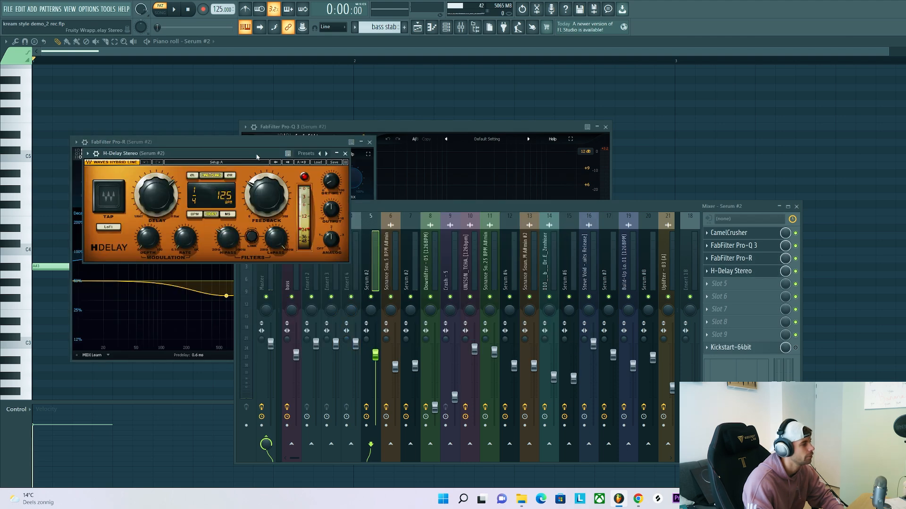
{"action": "left_click_drag", "start_coordinate": [257, 157], "coordinate": [580, 168]}
{"action": "left_click", "coordinate": [311, 147]}
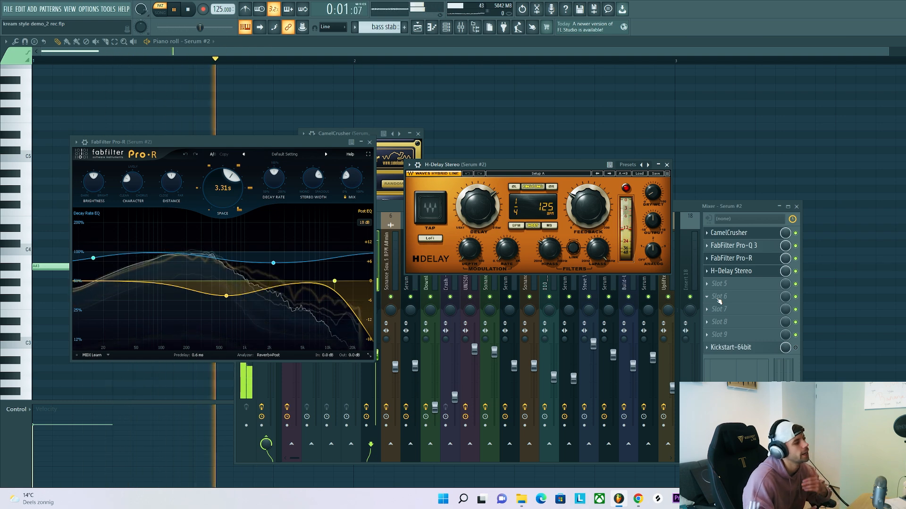
{"action": "key", "text": "space"}
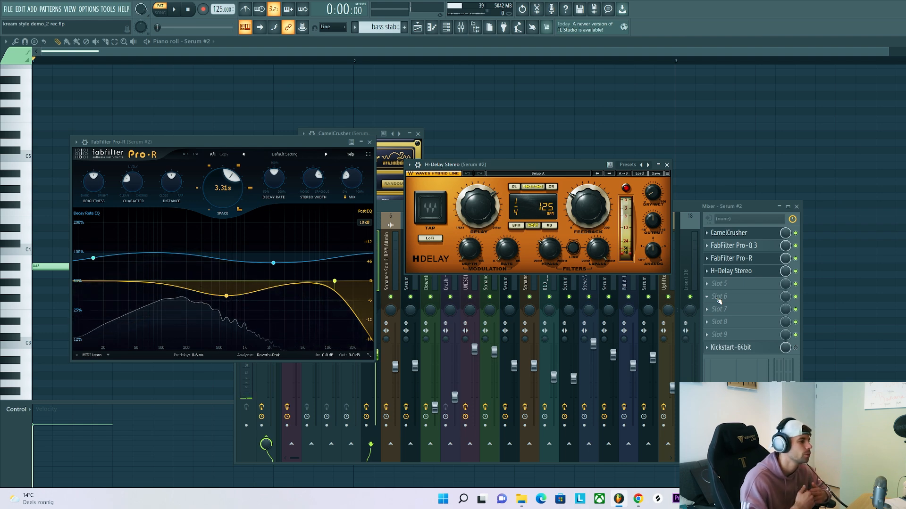
Open the Kickstart sidechain effect on the bass stab's mixer track and play the pattern with it
{"action": "left_click", "coordinate": [730, 347]}
{"action": "left_click_drag", "start_coordinate": [133, 134], "coordinate": [270, 148]}
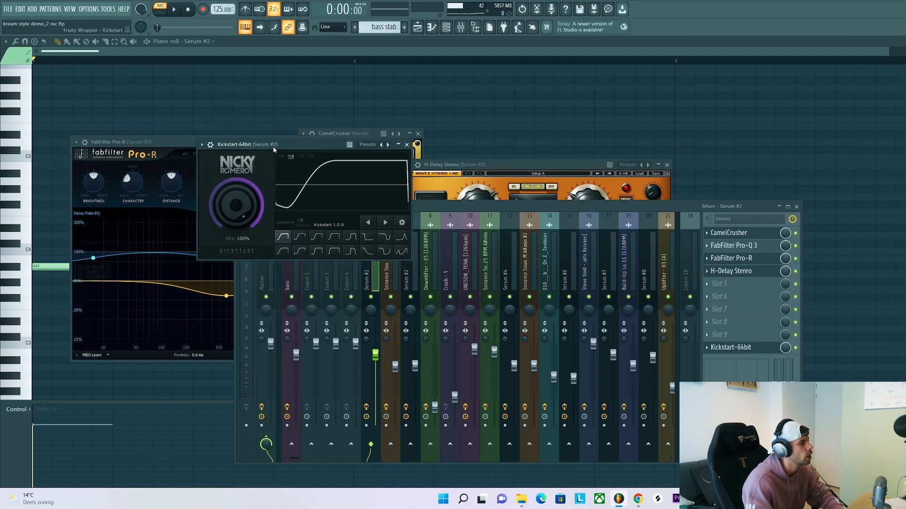
{"action": "key", "text": "space"}
{"action": "left_click", "coordinate": [389, 88]}
{"action": "key", "text": "space"}
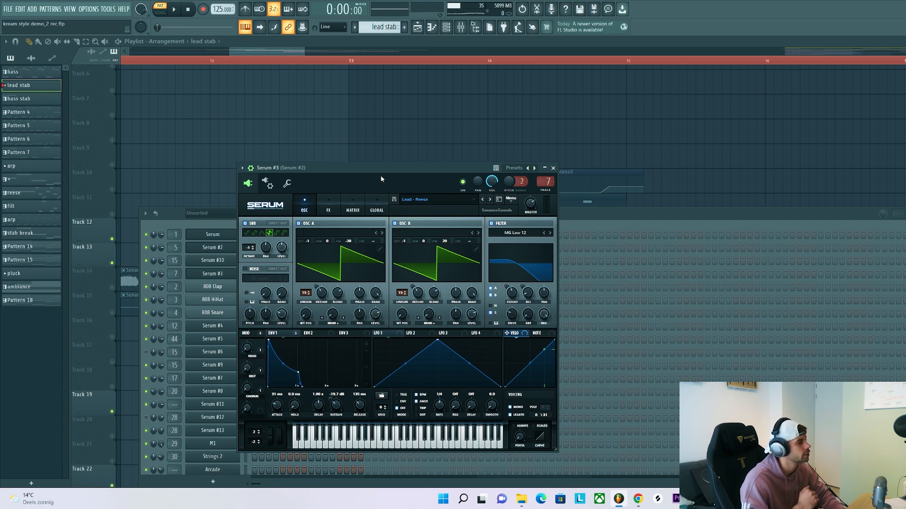
Audition the Lead - Reese patch of Serum #3 for the lead stab with a few single notes
{"action": "key", "text": "z"}
{"action": "key", "text": "z"}
{"action": "key", "text": "z"}
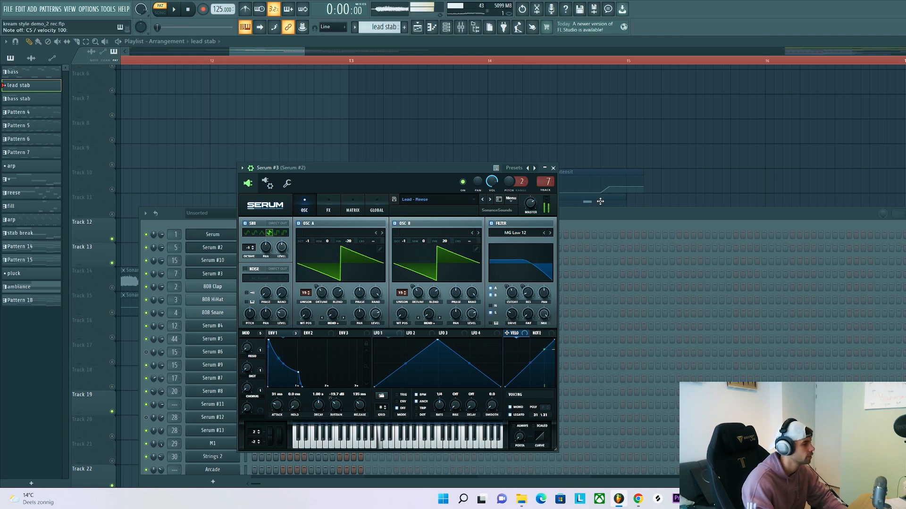
{"action": "left_click", "coordinate": [591, 216]}
Place the single lead stab note of Serum #3 in the piano roll and play the pattern
{"action": "right_click", "coordinate": [221, 276]}
{"action": "left_click", "coordinate": [298, 272]}
{"action": "mouse_move", "coordinate": [129, 257]}
{"action": "left_mouse_down"}
{"action": "mouse_move", "coordinate": [142, 269]}
{"action": "mouse_move", "coordinate": [141, 239]}
{"action": "left_mouse_up"}
{"action": "key", "text": "ctrl+a"}
{"action": "key", "text": "ctrl+d"}
{"action": "key", "text": "space"}
{"action": "key", "text": "Escape"}
{"action": "key", "text": "space"}
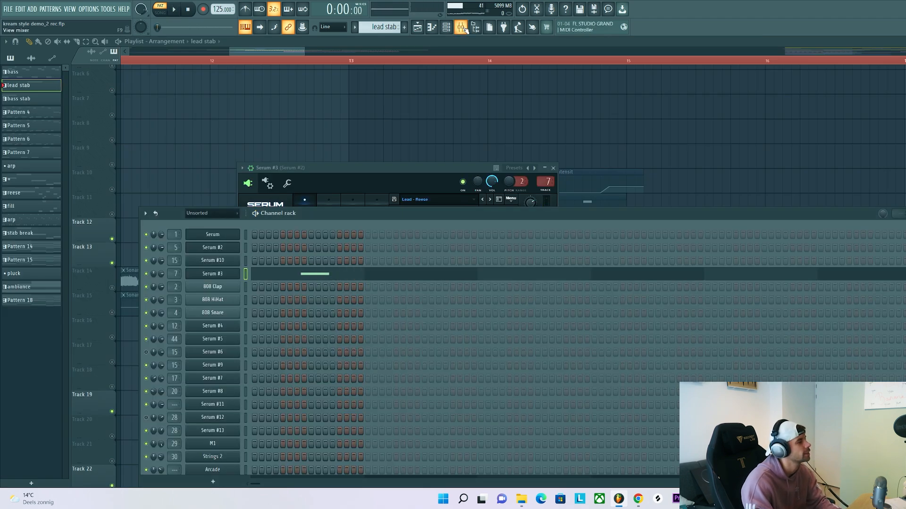
Play the lead stab through CamelCrusher in the mixer, and enable and open FabFilter Pro-Q 3 during playback
{"action": "left_click", "coordinate": [462, 27]}
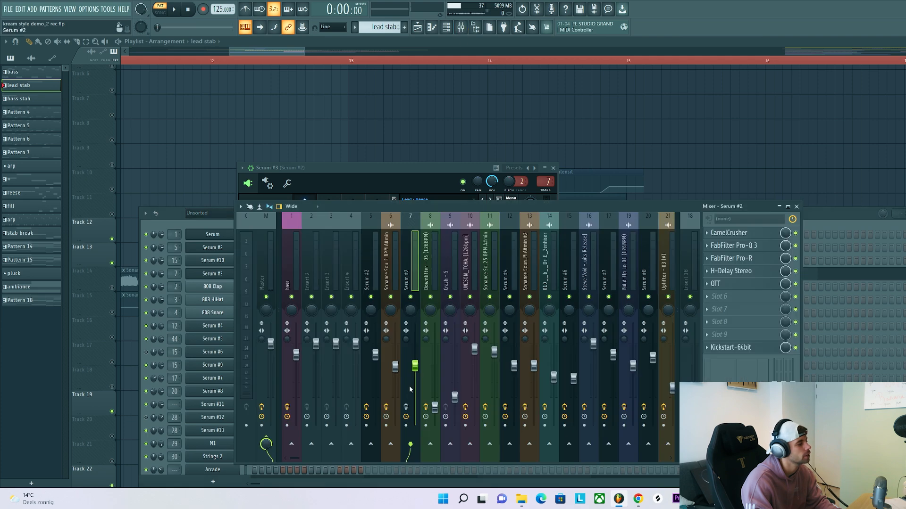
{"action": "left_click", "coordinate": [406, 407]}
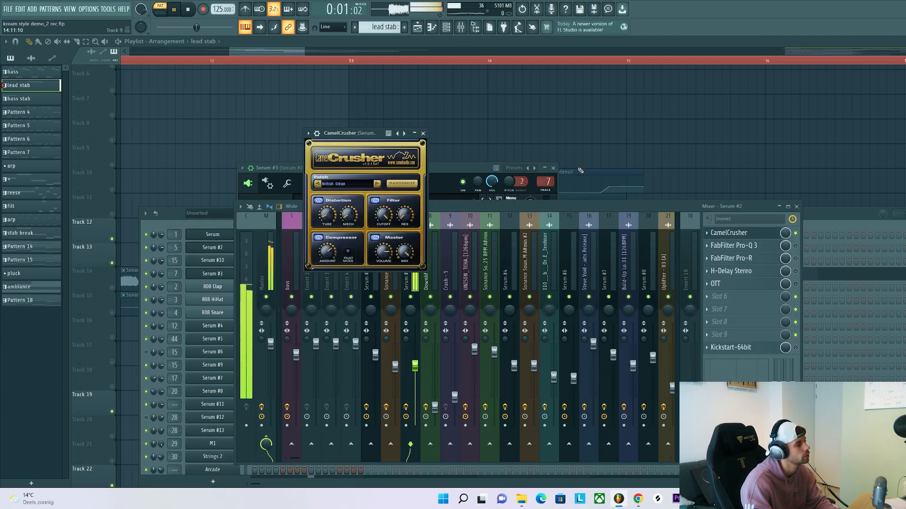
{"action": "left_click", "coordinate": [796, 246]}
{"action": "left_click", "coordinate": [751, 246]}
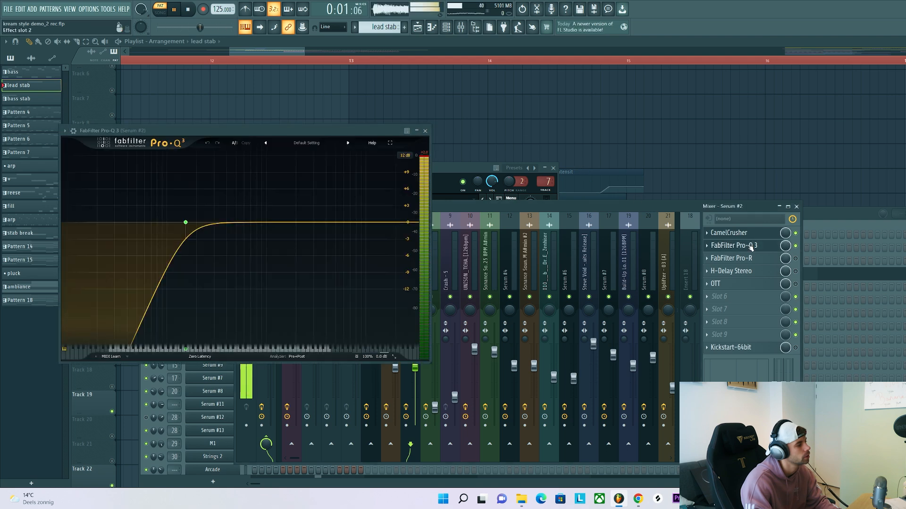
{"action": "left_click_drag", "start_coordinate": [260, 141], "coordinate": [408, 164]}
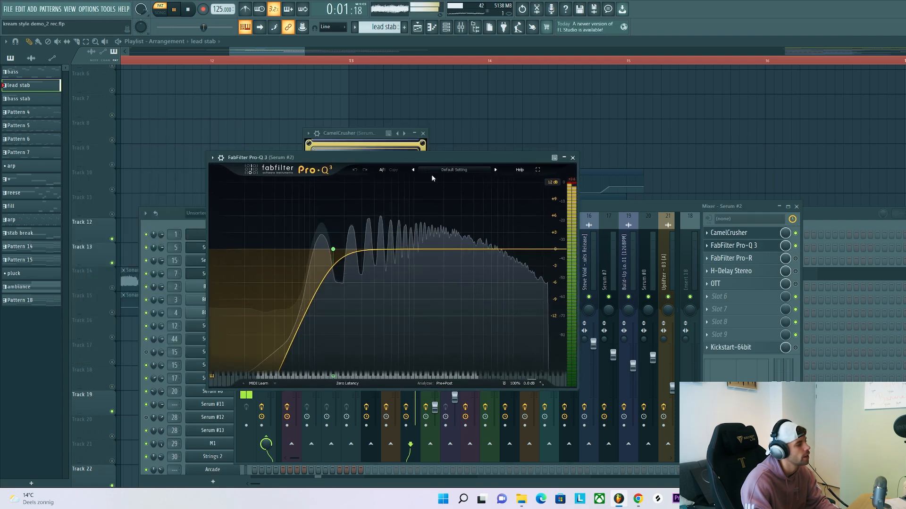
{"action": "key", "text": "space"}
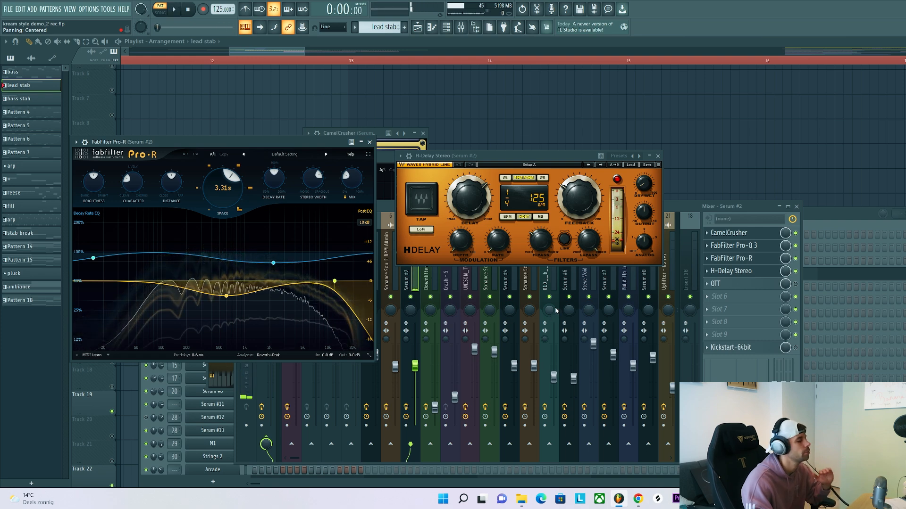
Play the lead stab through Pro-R and H-Delay Stereo, and again with the OTT compressor opened
{"action": "key", "text": "space"}
{"action": "left_click", "coordinate": [715, 283]}
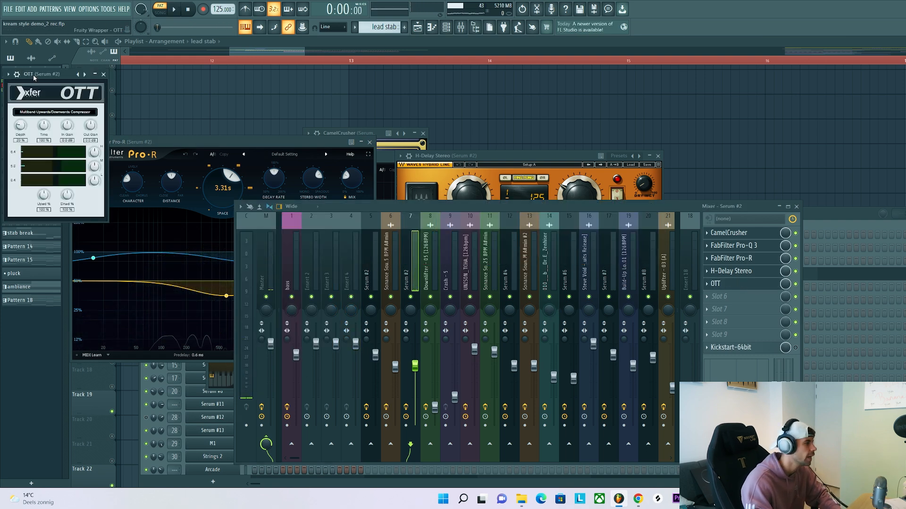
{"action": "left_click_drag", "start_coordinate": [23, 84], "coordinate": [373, 127]}
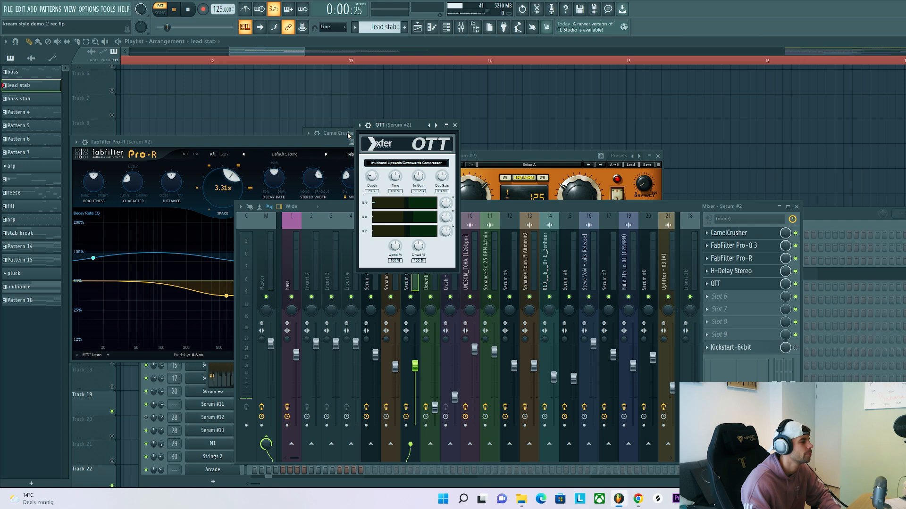
{"action": "key", "text": "space"}
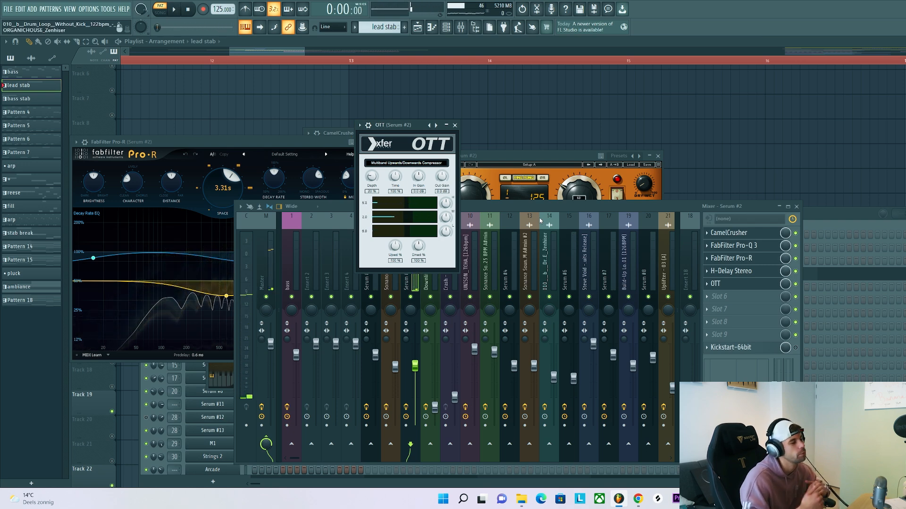
Open Kickstart on the lead stab's mixer track, play the pattern with it, and return to the playlist
{"action": "left_click", "coordinate": [774, 348]}
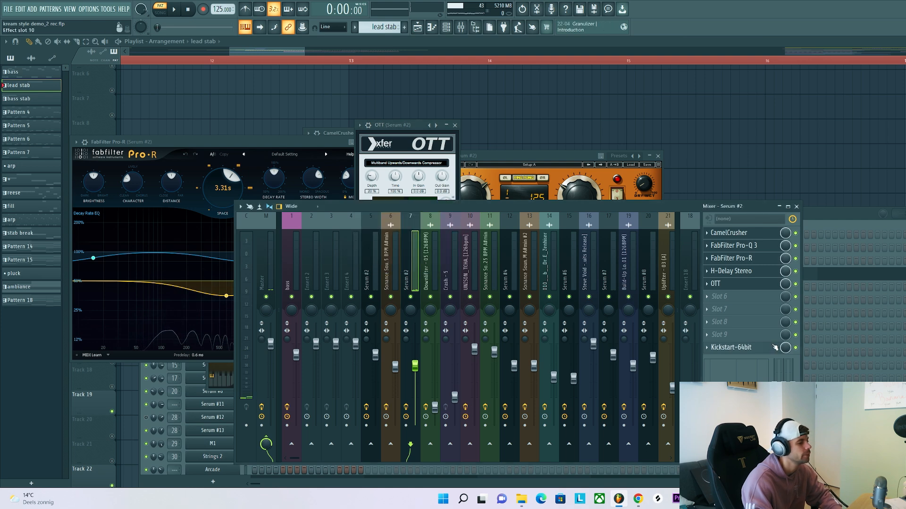
{"action": "left_click", "coordinate": [772, 349]}
{"action": "left_click_drag", "start_coordinate": [160, 135], "coordinate": [338, 149]}
{"action": "key", "text": "space"}
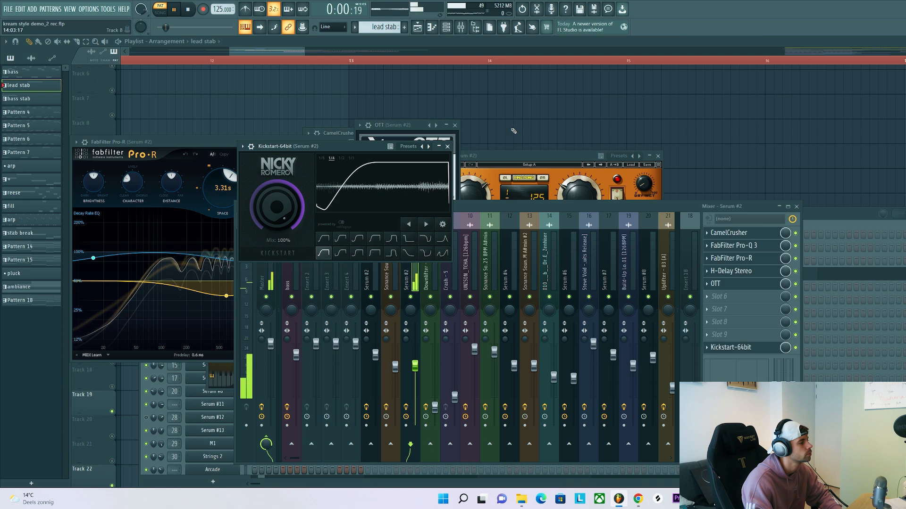
{"action": "key", "text": "F12"}
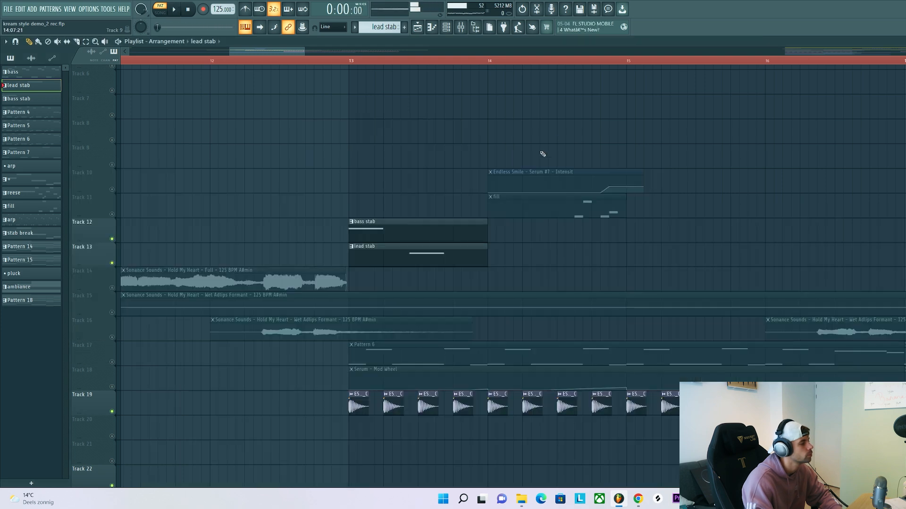
Unmute Tracks 17, 18, 14 and 16 and play the arrangement from early in bar 12
{"action": "left_click", "coordinate": [113, 362]}
{"action": "left_click", "coordinate": [112, 387]}
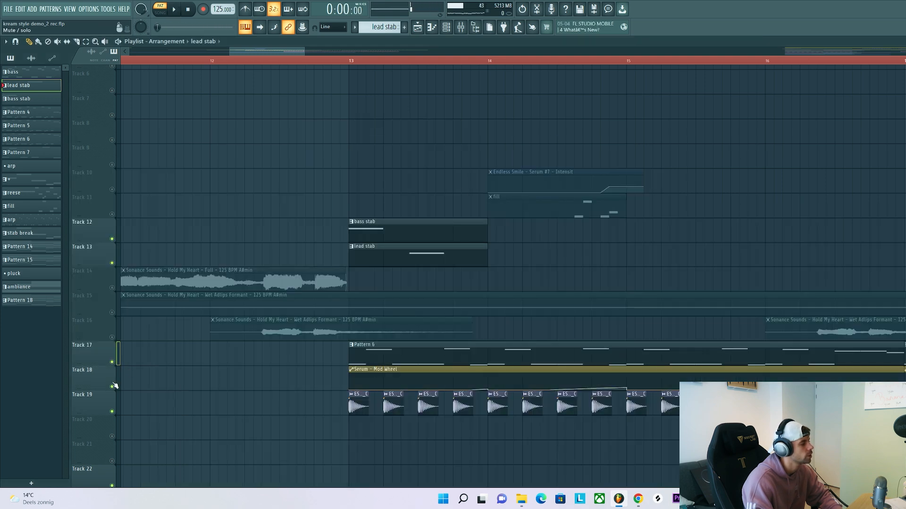
{"action": "left_click", "coordinate": [245, 60]}
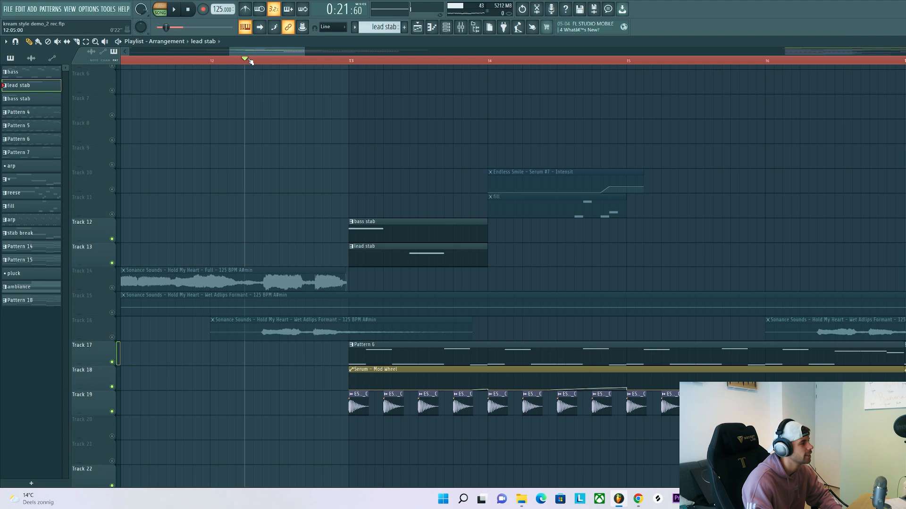
{"action": "left_click", "coordinate": [111, 288]}
{"action": "left_click", "coordinate": [112, 337]}
{"action": "key", "text": "space"}
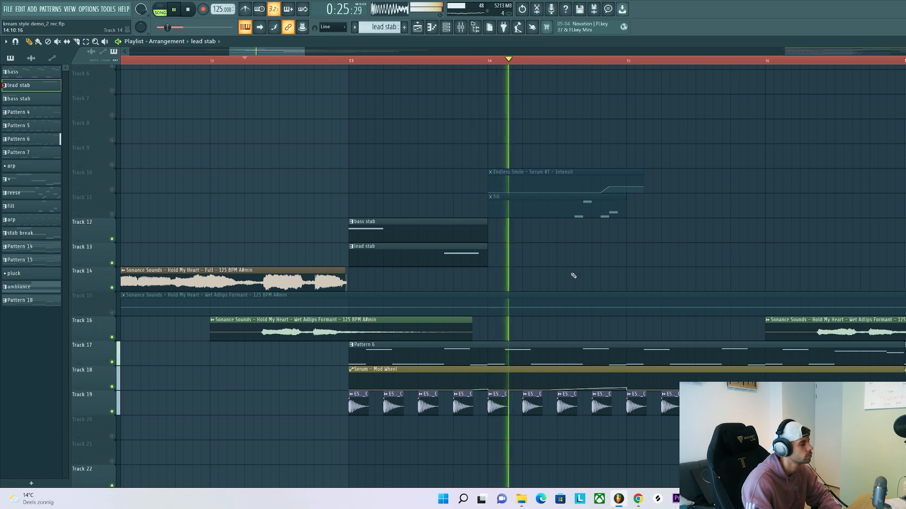
{"action": "key", "text": "space"}
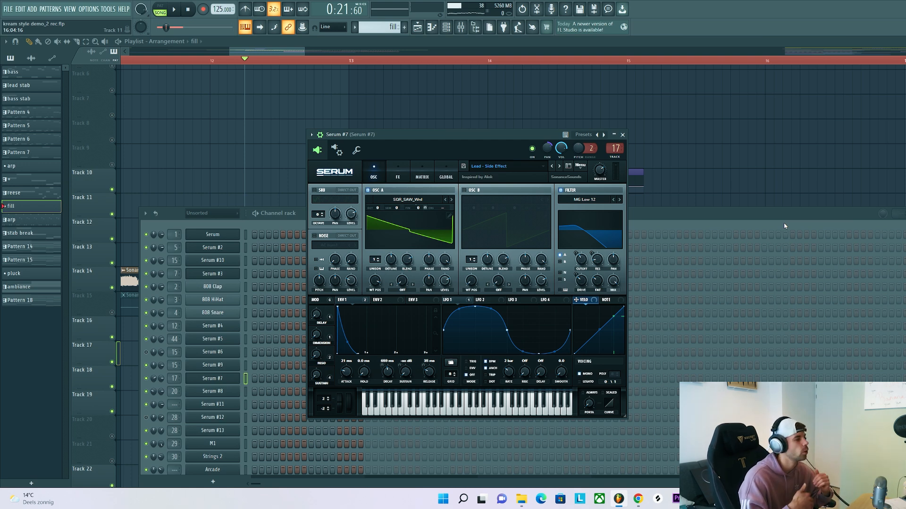
Write the fill in Serum #7's piano roll with the notes A#4, F5, A#4 and C5, and play it
{"action": "key", "text": "q"}
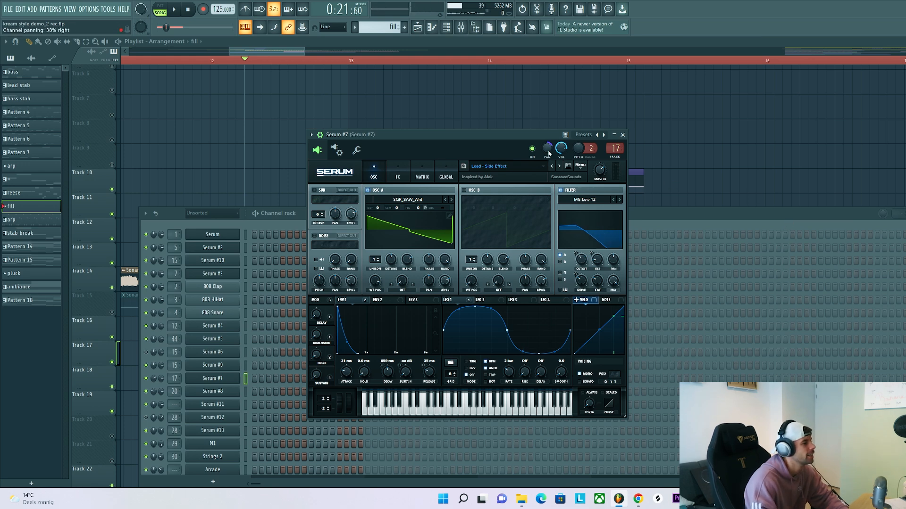
{"action": "right_click", "coordinate": [224, 379]}
{"action": "left_click", "coordinate": [258, 371]}
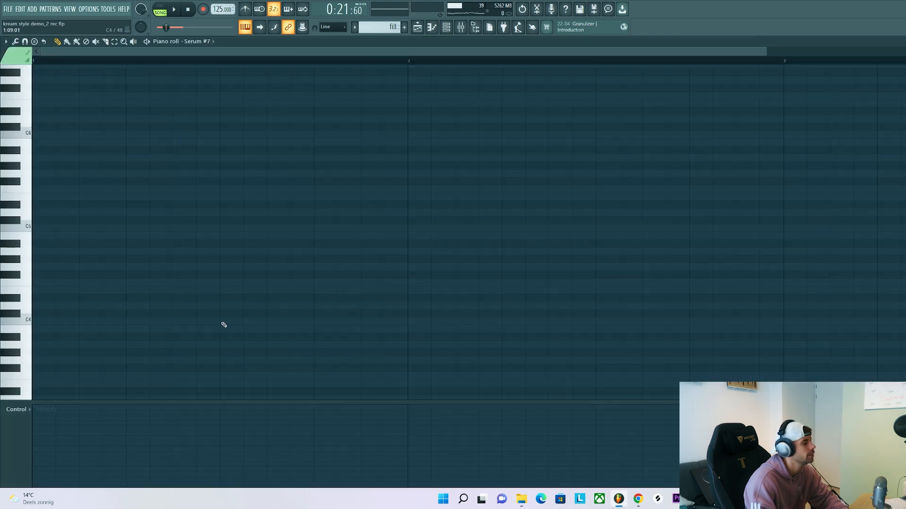
{"action": "left_click", "coordinate": [298, 243]}
{"action": "left_click_drag", "start_coordinate": [314, 243], "coordinate": [299, 188]}
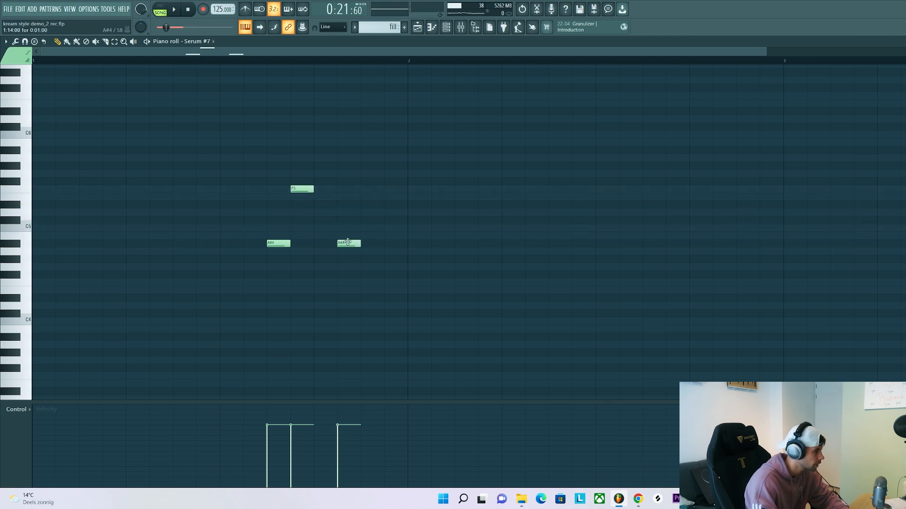
{"action": "left_click_drag", "start_coordinate": [371, 235], "coordinate": [374, 223]}
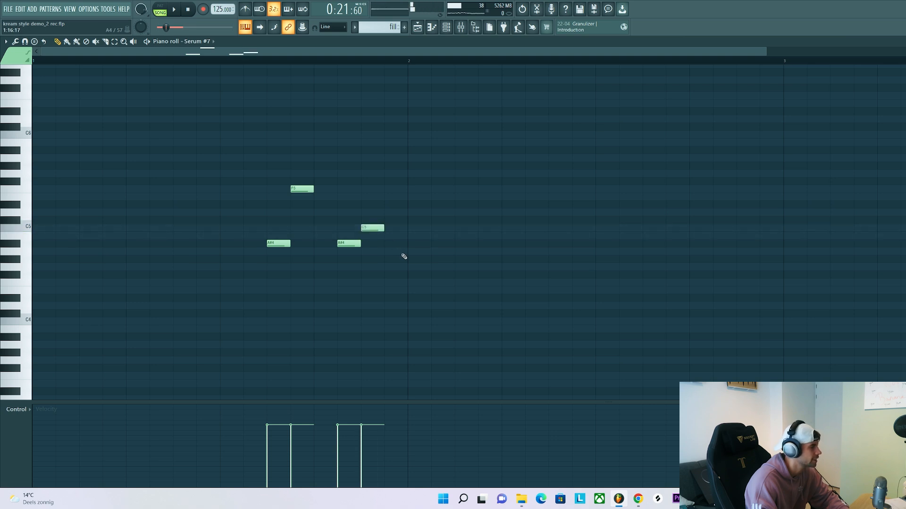
{"action": "key", "text": "space"}
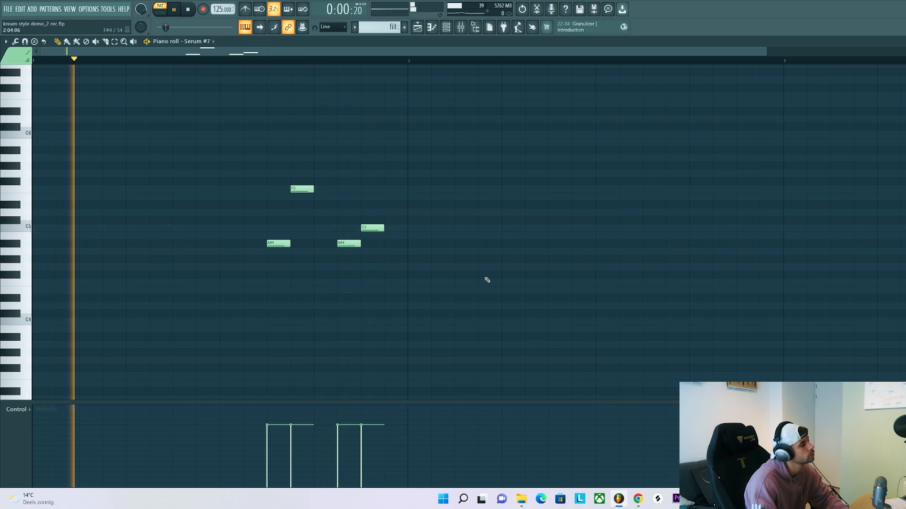
Open FabFilter Pro-R on the Serum #7 mixer track and play the fill through the reverb
{"action": "key", "text": "F9"}
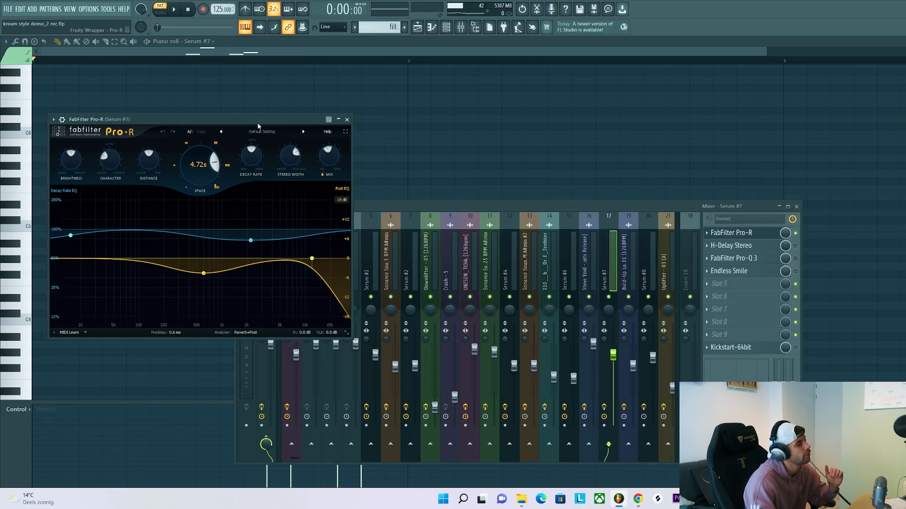
{"action": "left_click_drag", "start_coordinate": [258, 126], "coordinate": [451, 138]}
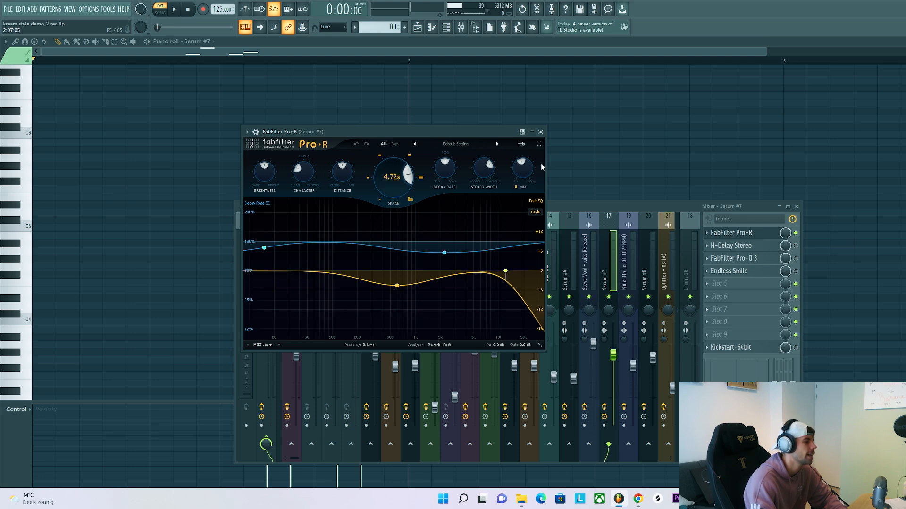
{"action": "key", "text": "space"}
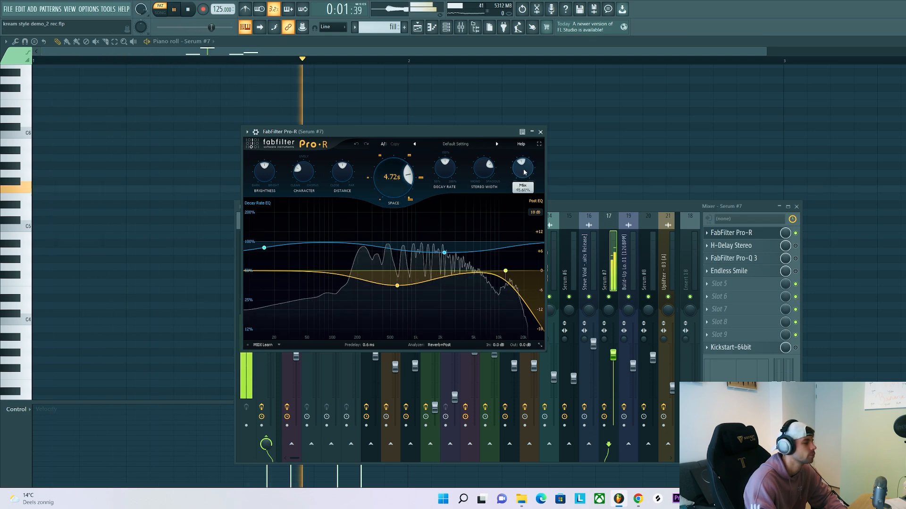
{"action": "key", "text": "space"}
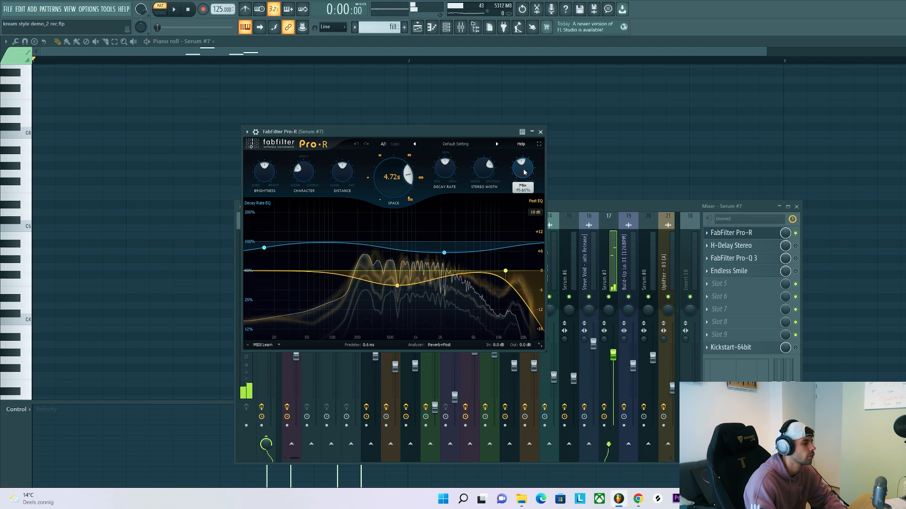
Turn on and open H-Delay Stereo on the Serum #7 mixer track and play the fill with the delay
{"action": "left_click", "coordinate": [762, 246]}
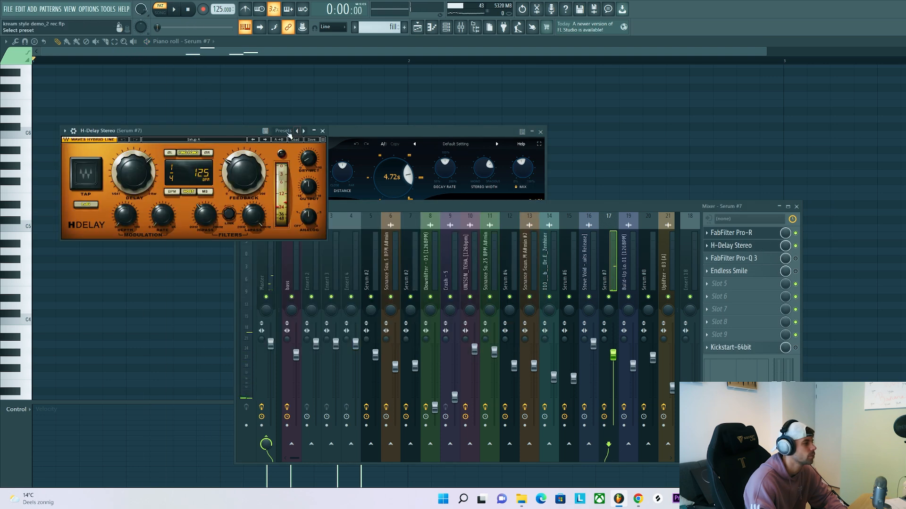
{"action": "left_click_drag", "start_coordinate": [289, 134], "coordinate": [495, 118]}
{"action": "key", "text": "space"}
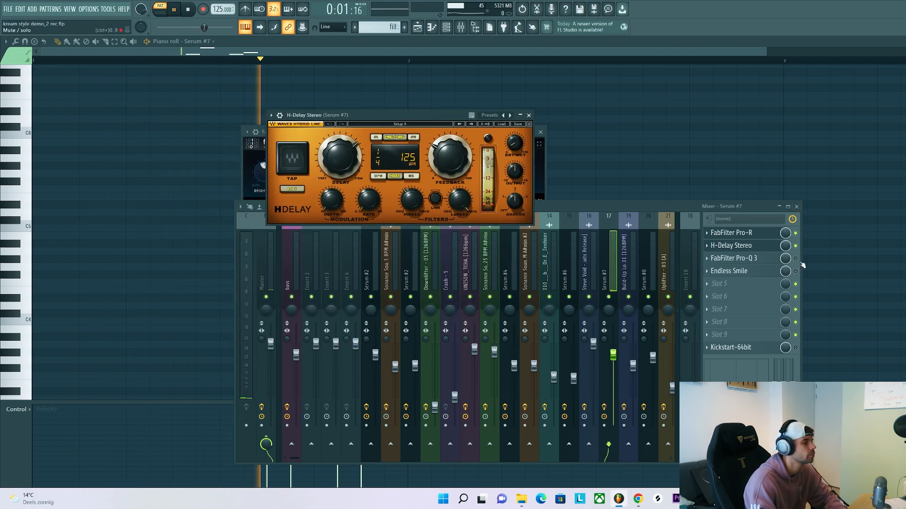
{"action": "key", "text": "space"}
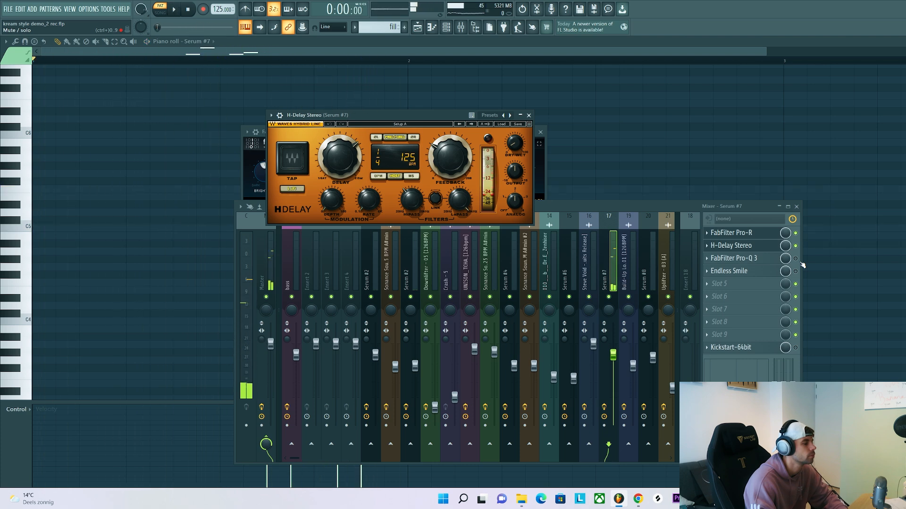
Turn on and open FabFilter Pro-Q 3 on the Serum #7 mixer track and play the fill through the low cut
{"action": "left_click", "coordinate": [796, 259]}
{"action": "left_click", "coordinate": [754, 258]}
{"action": "left_click_drag", "start_coordinate": [354, 133], "coordinate": [490, 107]}
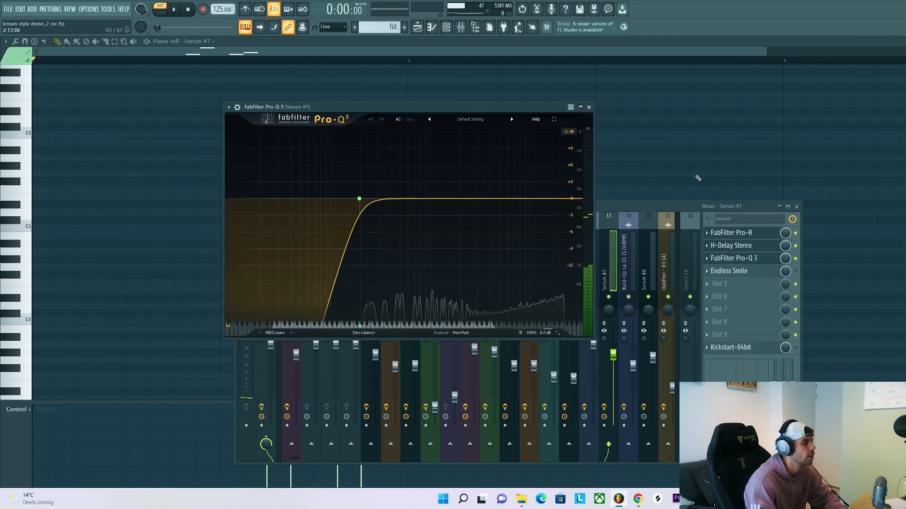
{"action": "key", "text": "space"}
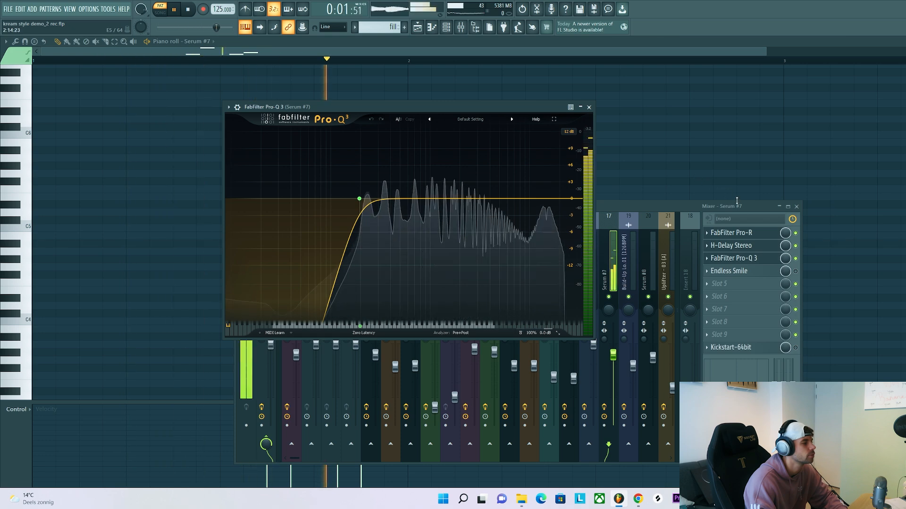
{"action": "key", "text": "space"}
Turn on and open Endless Smile on the Serum #7 mixer track and play the fill with it
{"action": "left_click", "coordinate": [796, 271]}
{"action": "left_click", "coordinate": [736, 271]}
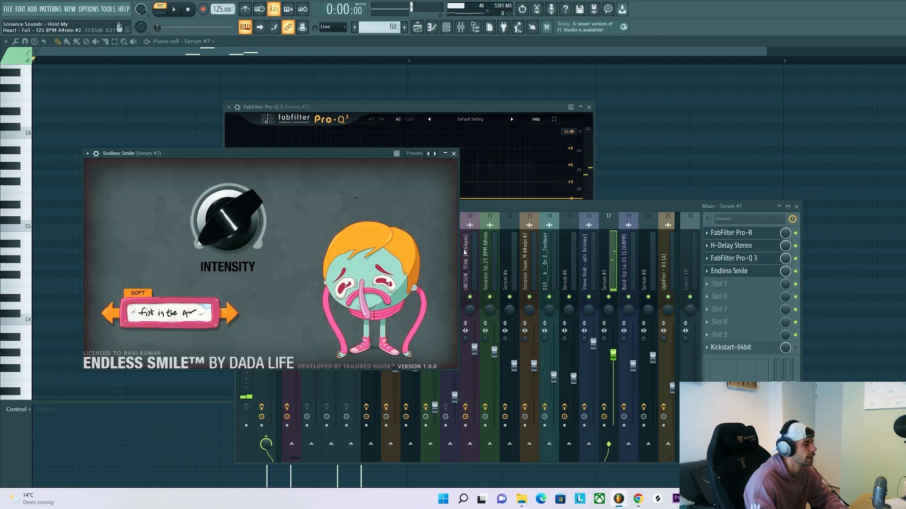
{"action": "left_click_drag", "start_coordinate": [254, 159], "coordinate": [460, 158]}
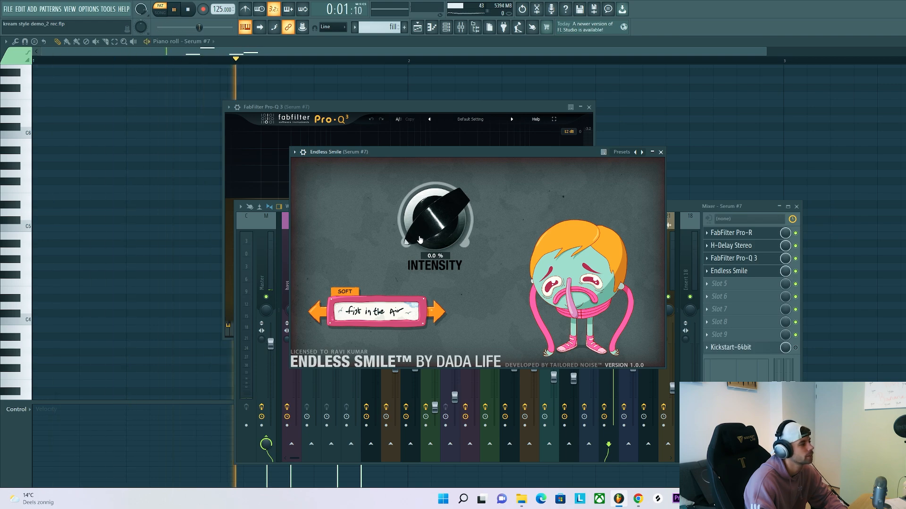
{"action": "left_click_drag", "start_coordinate": [435, 228], "coordinate": [323, 443]}
{"action": "key", "text": "space"}
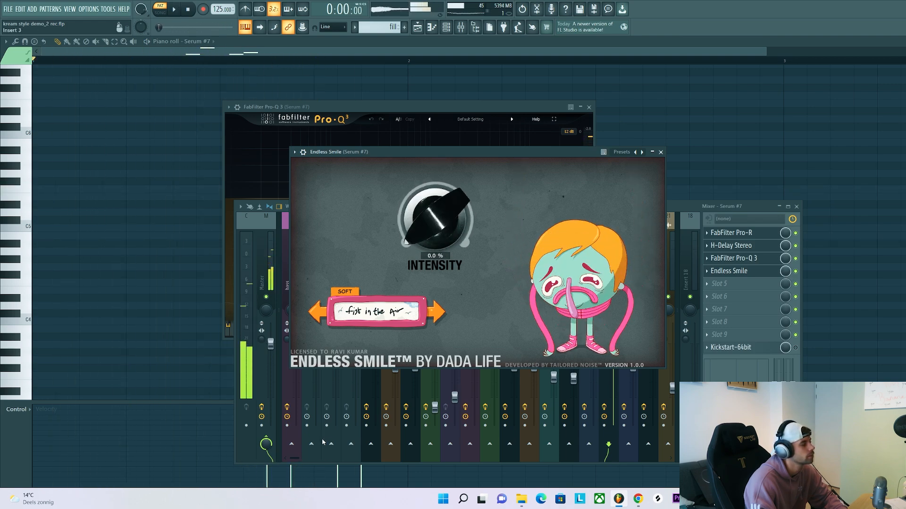
Turn on Kickstart on the Serum #7 mixer track, return to the playlist and play the arrangement from bar 12
{"action": "left_click", "coordinate": [794, 348]}
{"action": "left_click_drag", "start_coordinate": [156, 137], "coordinate": [317, 122]}
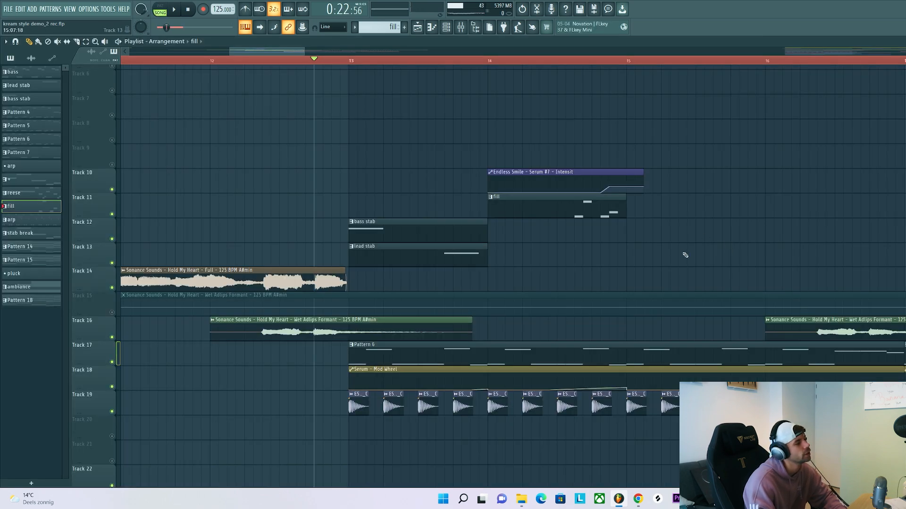
{"action": "scroll", "coordinate": [650, 263], "scroll_direction": "down", "scroll_amount": 3}
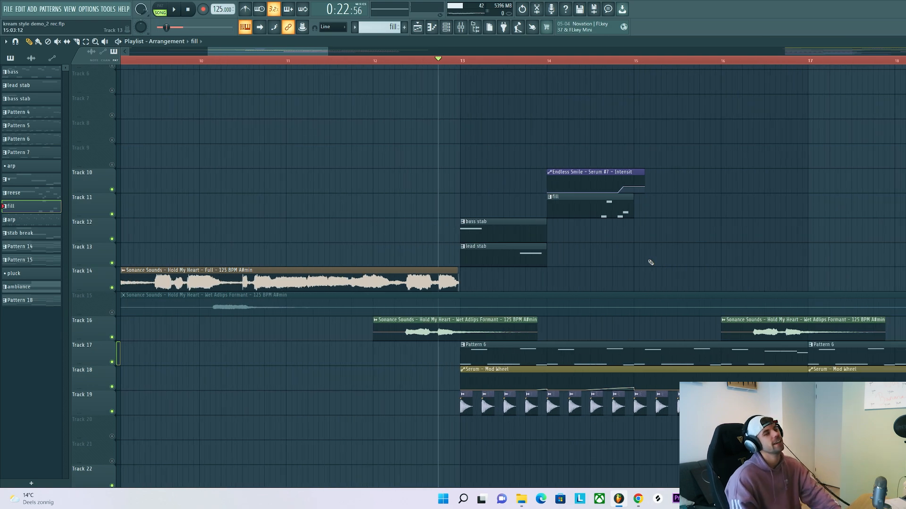
{"action": "key", "text": "space"}
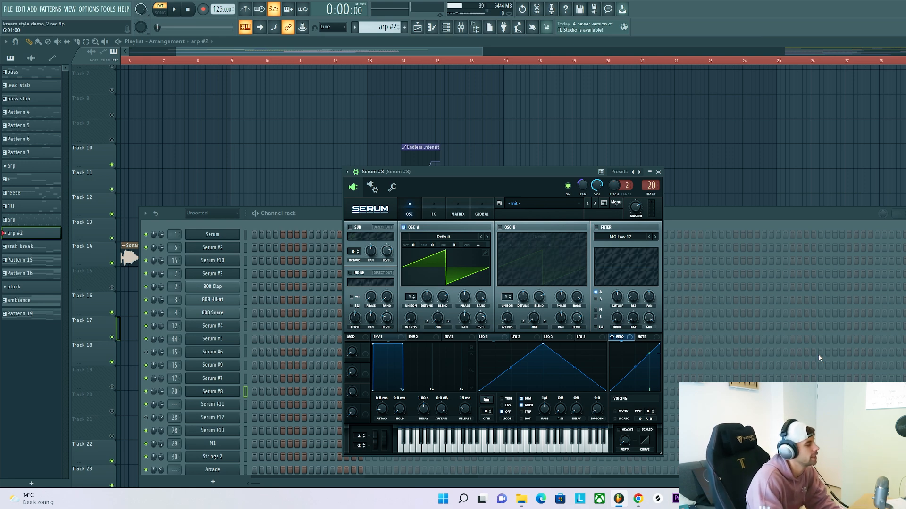
Load the Lead - Thin preset from Serum Presets Motion 2 into Serum #8
{"action": "left_click", "coordinate": [566, 203]}
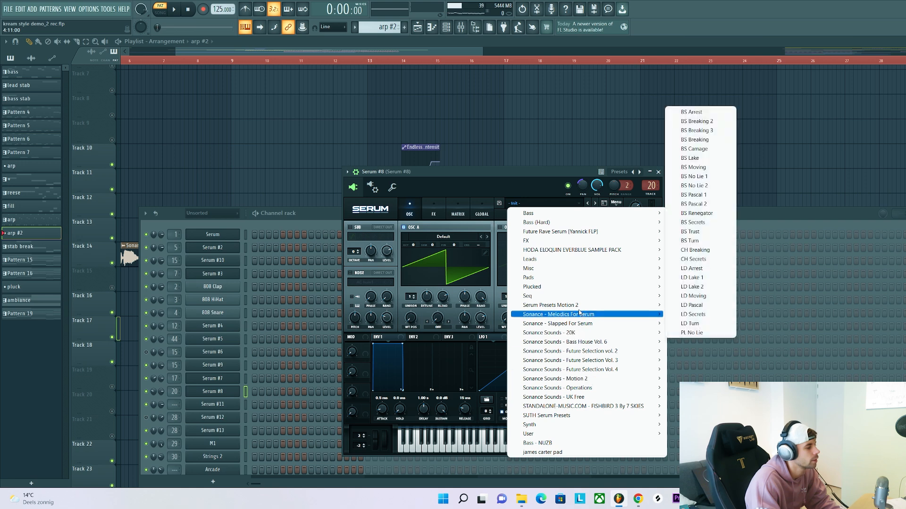
{"action": "mouse_move", "coordinate": [636, 305]}
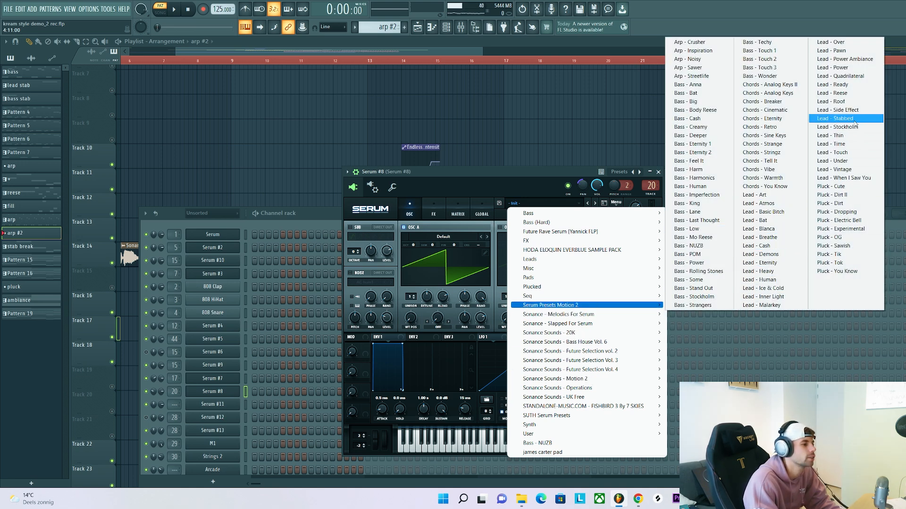
{"action": "left_click", "coordinate": [844, 135]}
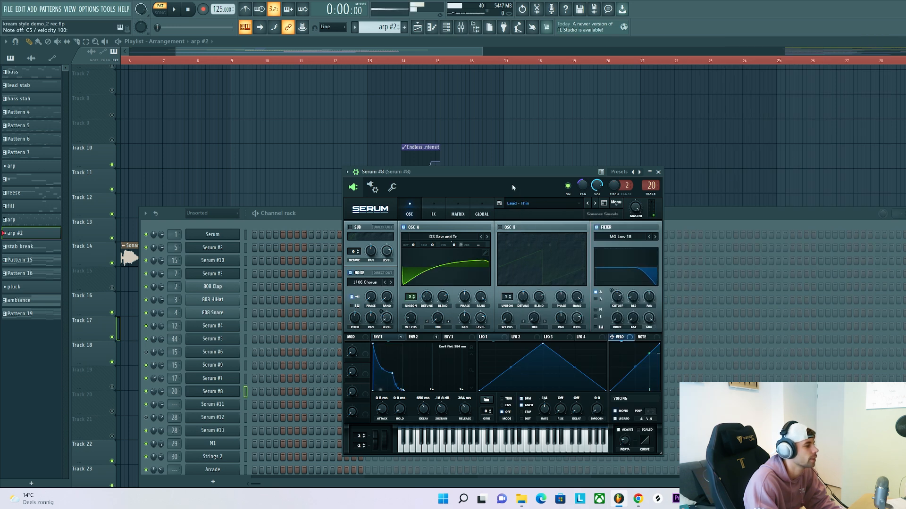
Write the arp phrase in Serum #8's piano roll with the notes A#3, A#3, F#4, F4 and A#4, and play it
{"action": "right_click", "coordinate": [224, 392]}
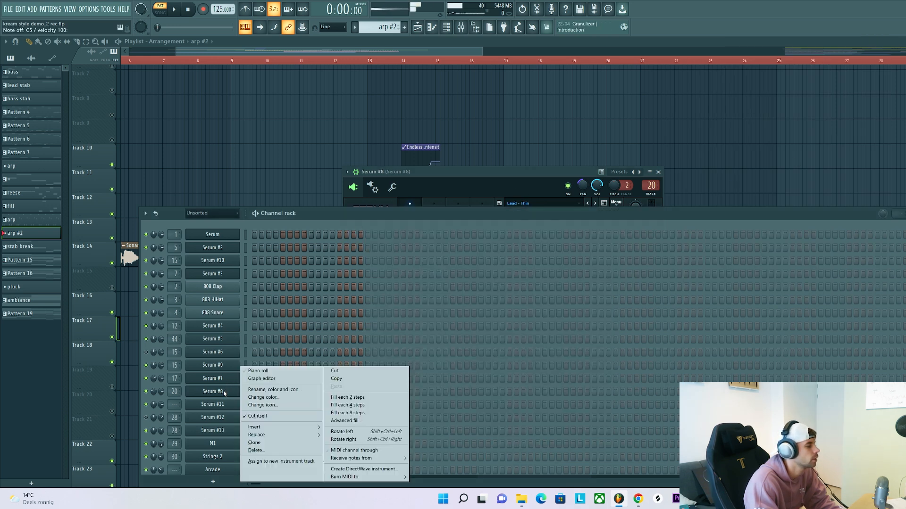
{"action": "left_click", "coordinate": [258, 371]}
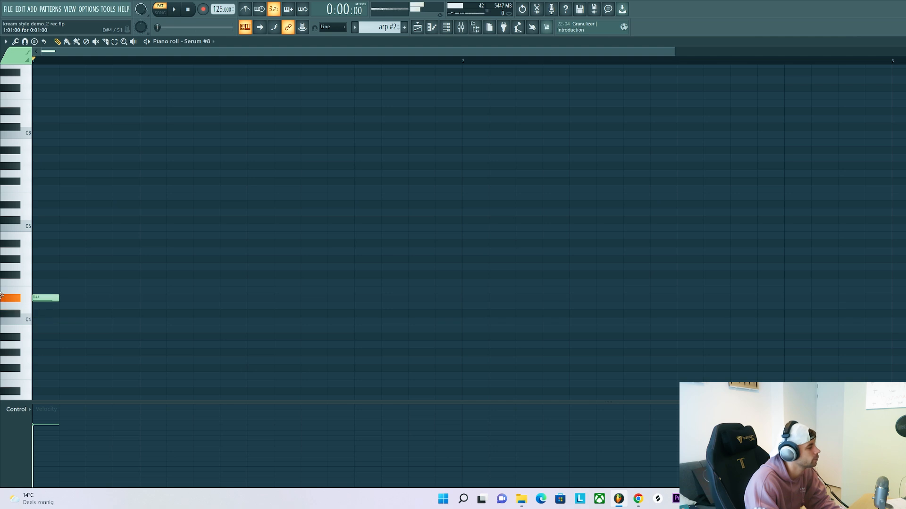
{"action": "left_click_drag", "start_coordinate": [1, 296], "coordinate": [1, 327]}
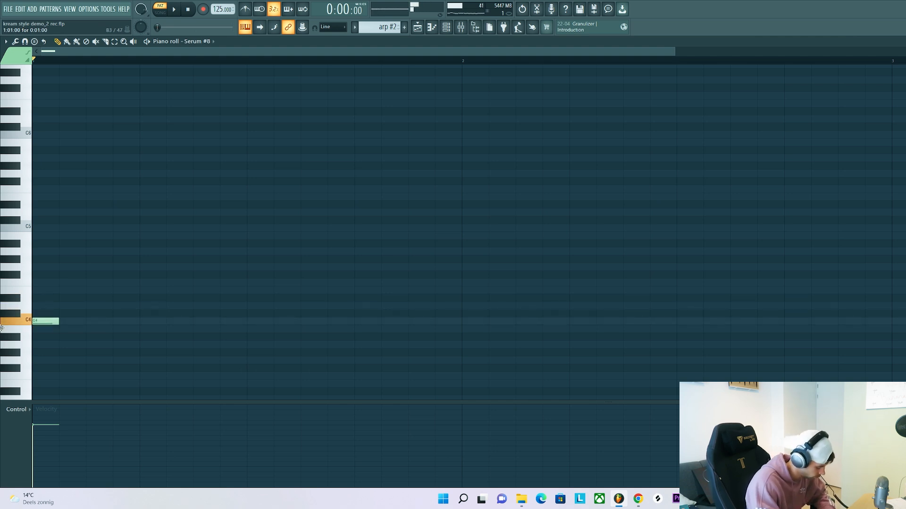
{"action": "left_click_drag", "start_coordinate": [28, 327], "coordinate": [14, 337]}
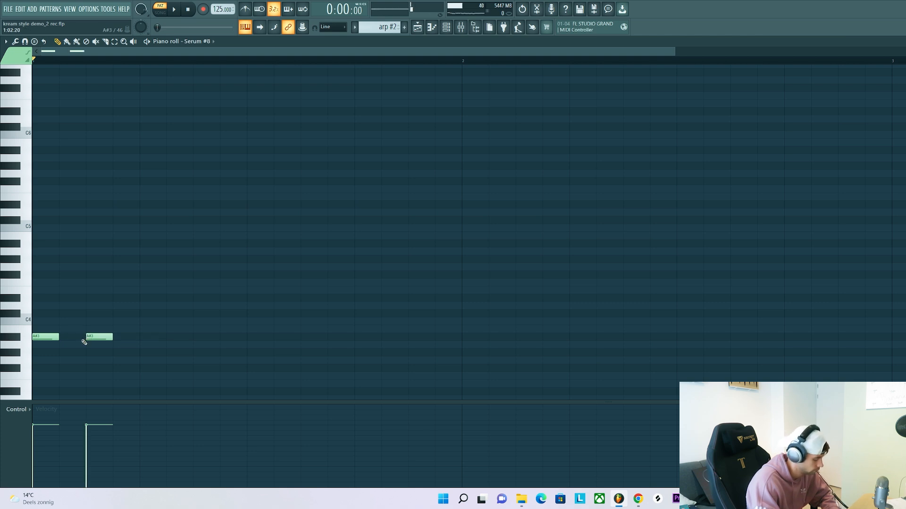
{"action": "left_click_drag", "start_coordinate": [125, 290], "coordinate": [126, 269]}
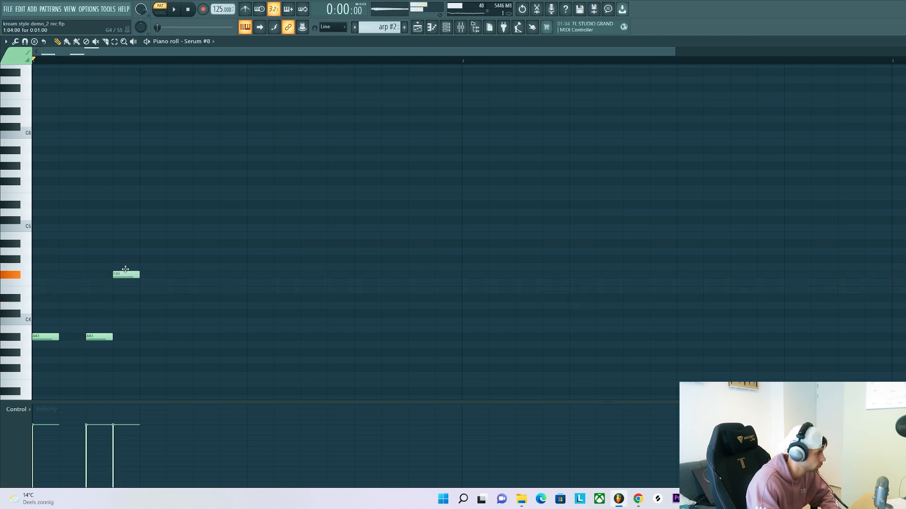
{"action": "key", "text": "space"}
{"action": "left_click", "coordinate": [176, 283]}
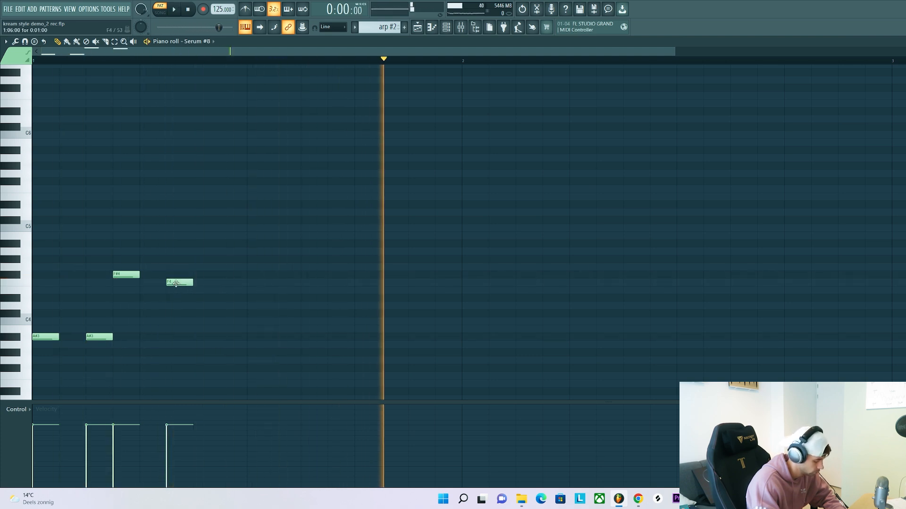
{"action": "key", "text": "space"}
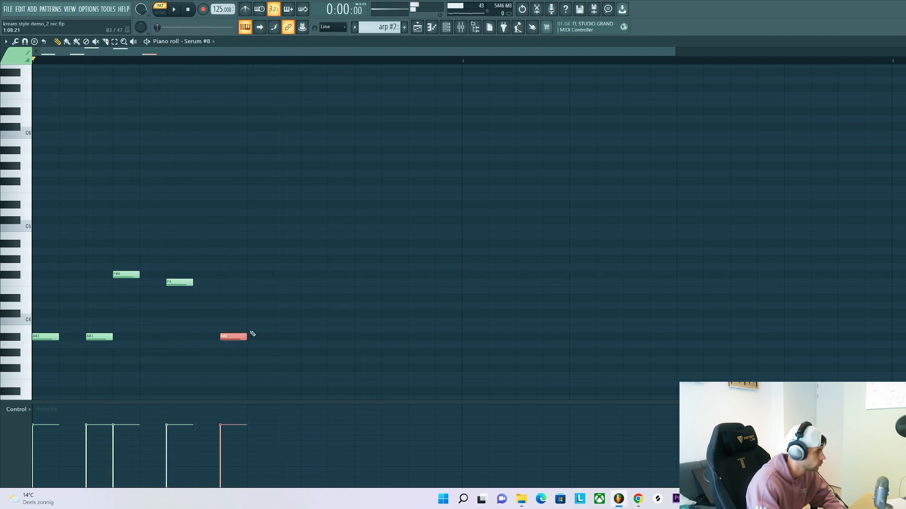
{"action": "key", "text": "space"}
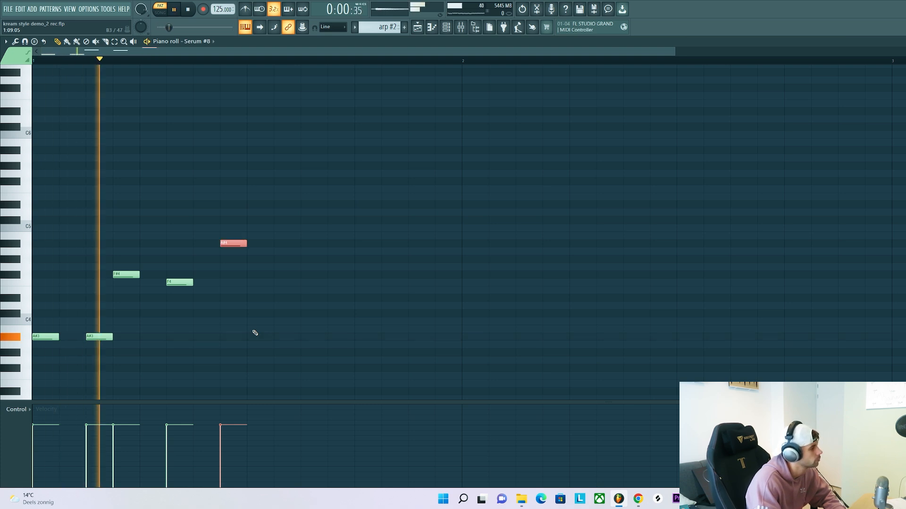
{"action": "key", "text": "space"}
Duplicate the half-bar arp phrase seven times so it fills four bars, and play the whole pattern
{"action": "key", "text": "ctrl+a"}
{"action": "left_click", "coordinate": [285, 141], "text": "ctrl"}
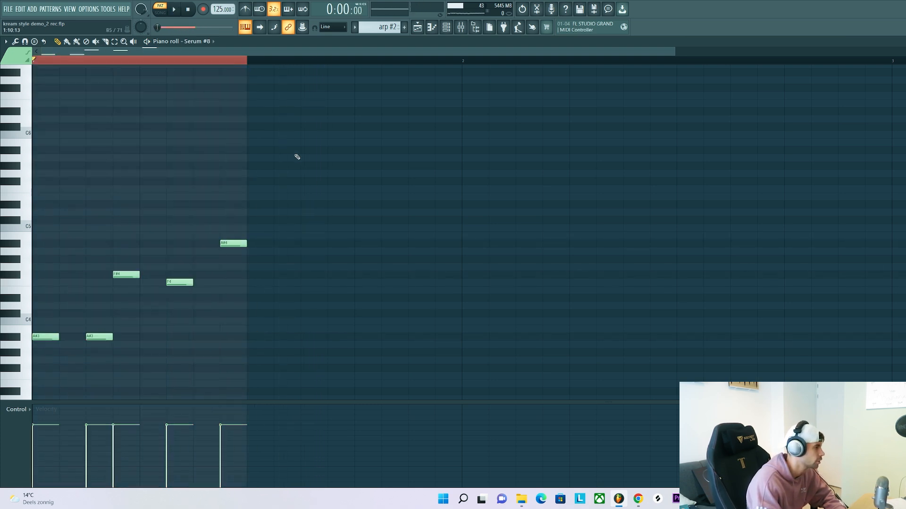
{"action": "scroll", "coordinate": [325, 221], "scroll_direction": "down", "scroll_amount": 4}
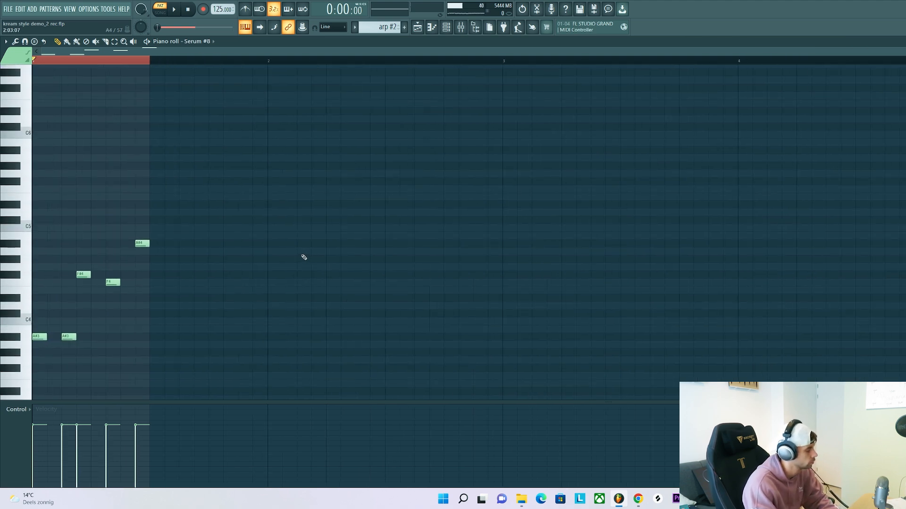
{"action": "key", "text": "ctrl+b"}
{"action": "key", "text": "ctrl+b"}
{"action": "key", "text": "ctrl+b"}
{"action": "key", "text": "ctrl+b"}
{"action": "key", "text": "ctrl+b"}
{"action": "key", "text": "ctrl+b"}
{"action": "key", "text": "ctrl+b"}
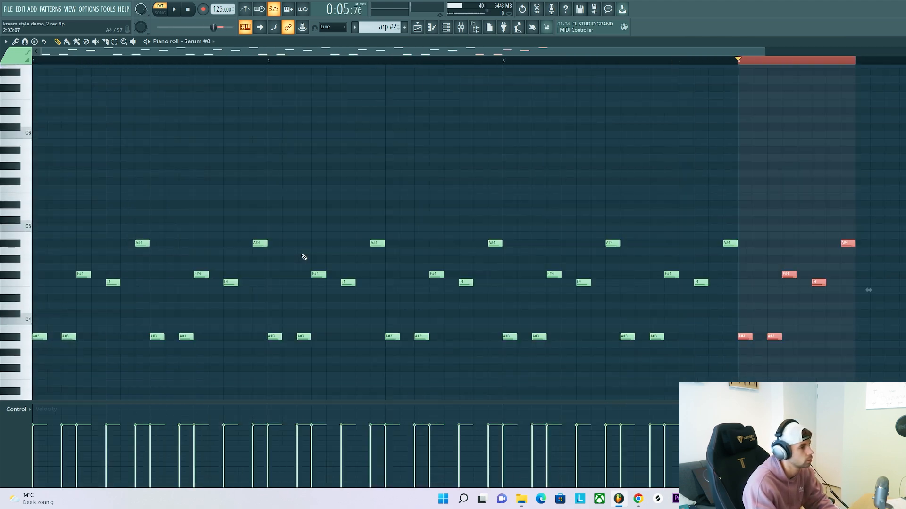
{"action": "key", "text": "ctrl+a"}
{"action": "left_click", "coordinate": [354, 158], "text": "ctrl"}
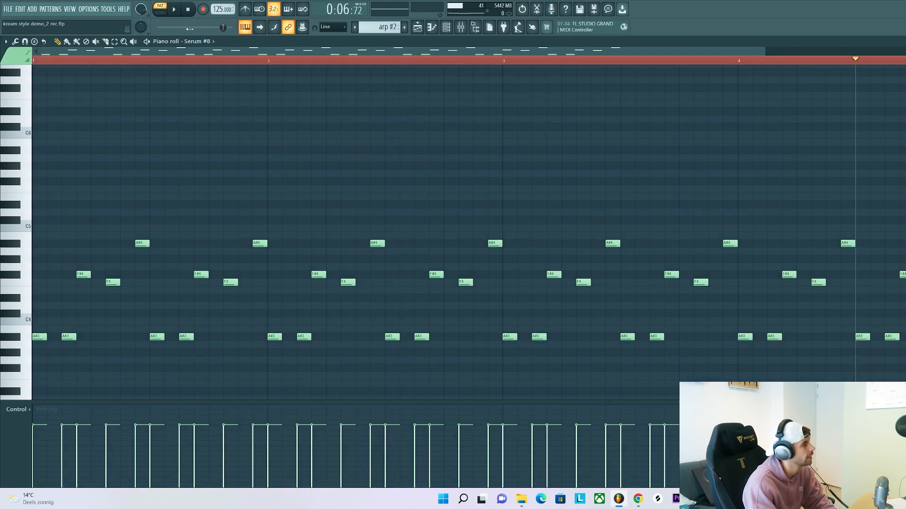
{"action": "key", "text": "space"}
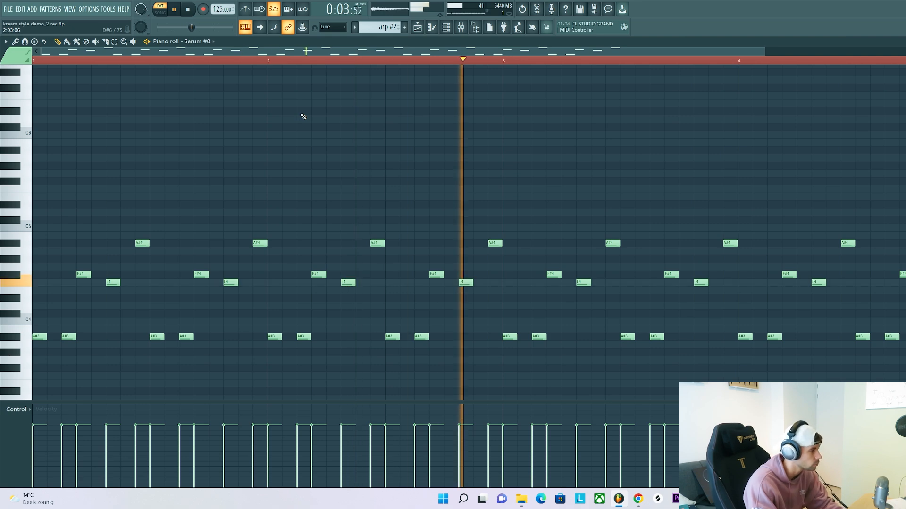
Open the first FabFilter Pro-Q 3 on the Serum #8 mixer track and listen to the arp through its low cut
{"action": "key", "text": "F7"}
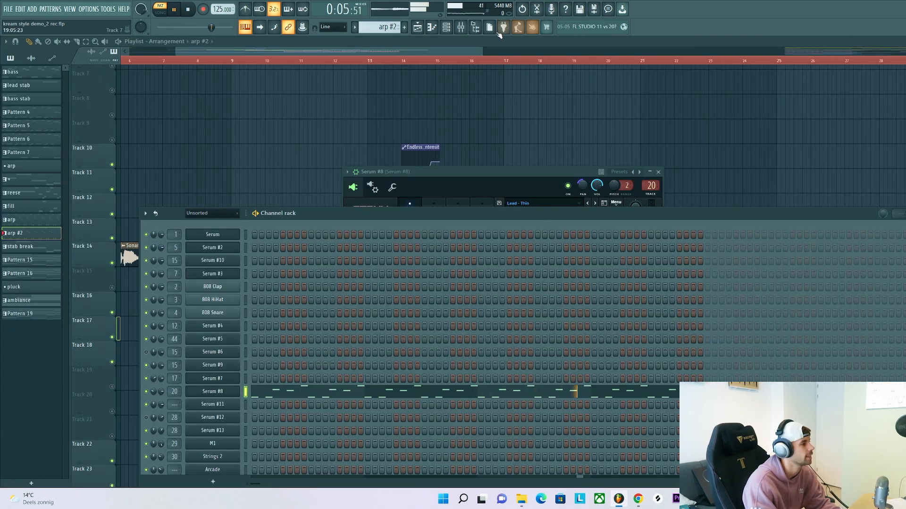
{"action": "left_click", "coordinate": [460, 28]}
{"action": "left_click", "coordinate": [734, 233]}
{"action": "left_click_drag", "start_coordinate": [213, 96], "coordinate": [453, 121]}
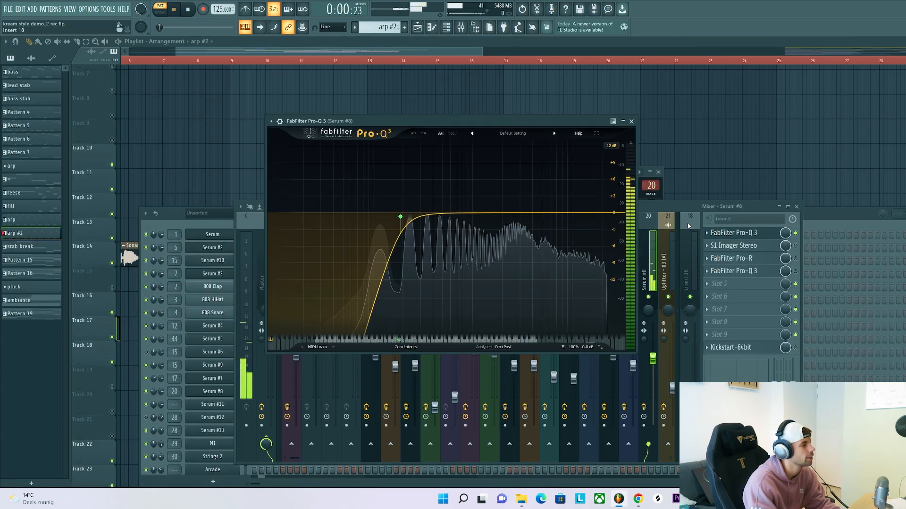
{"action": "key", "text": "space"}
Turn on and open S1 Imager Stereo on the Serum #8 mixer track and play the arp with the widening
{"action": "left_click", "coordinate": [795, 246]}
{"action": "left_click", "coordinate": [767, 245]}
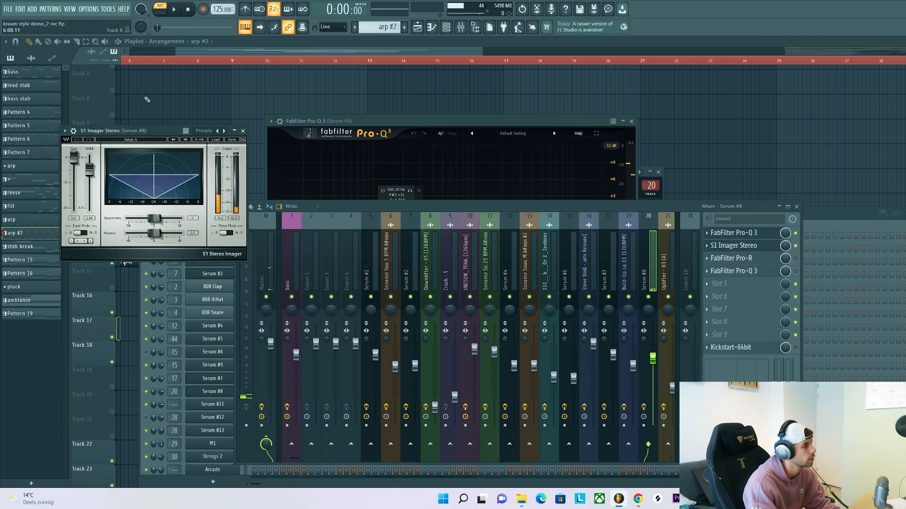
{"action": "left_click_drag", "start_coordinate": [129, 132], "coordinate": [426, 150]}
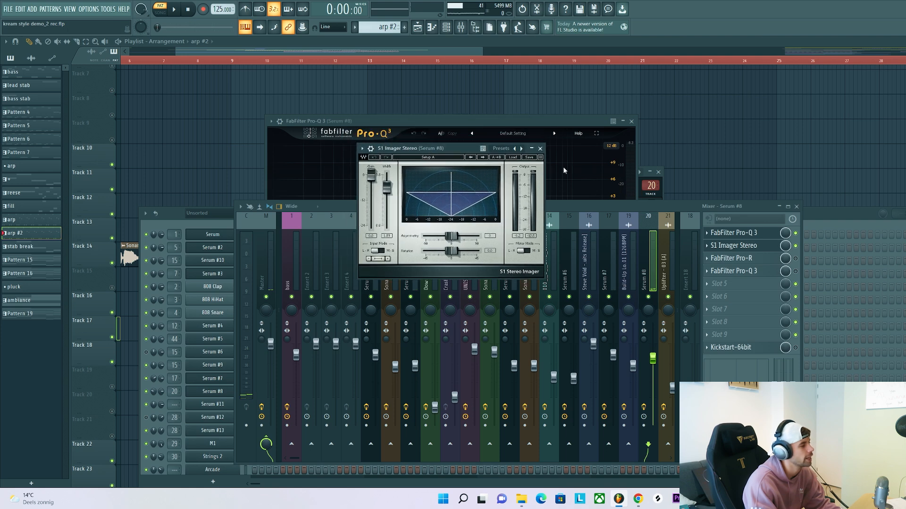
{"action": "key", "text": "space"}
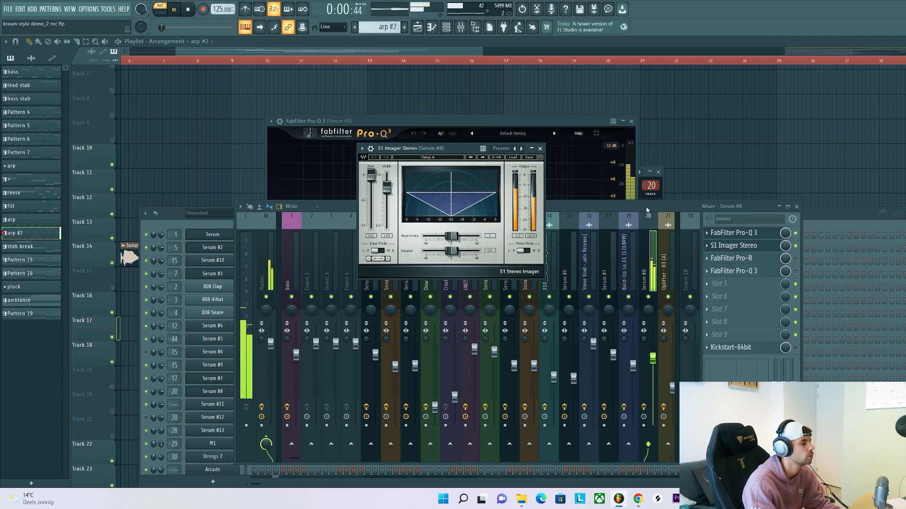
Turn on and open FabFilter Pro-R on the Serum #8 mixer track and play the arp through the reverb
{"action": "left_click", "coordinate": [795, 258]}
{"action": "left_click", "coordinate": [731, 259]}
{"action": "left_click_drag", "start_coordinate": [265, 109], "coordinate": [579, 95]}
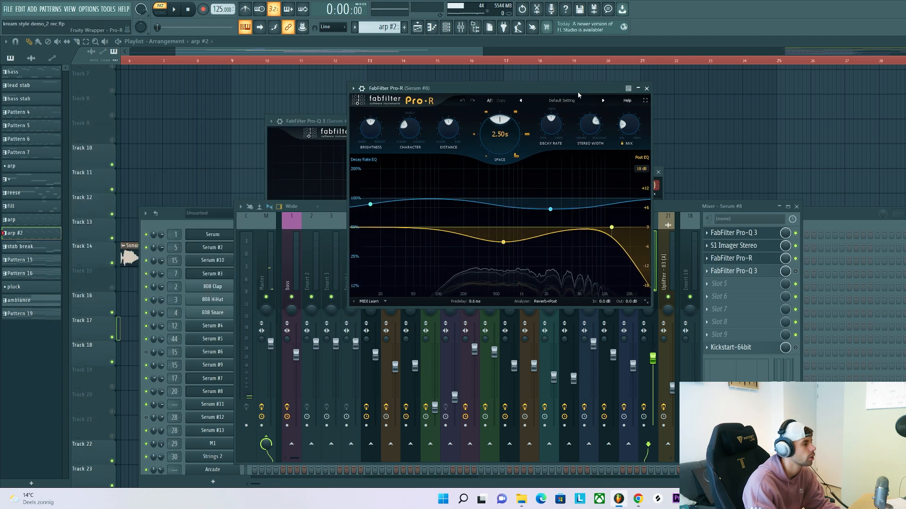
{"action": "key", "text": "space"}
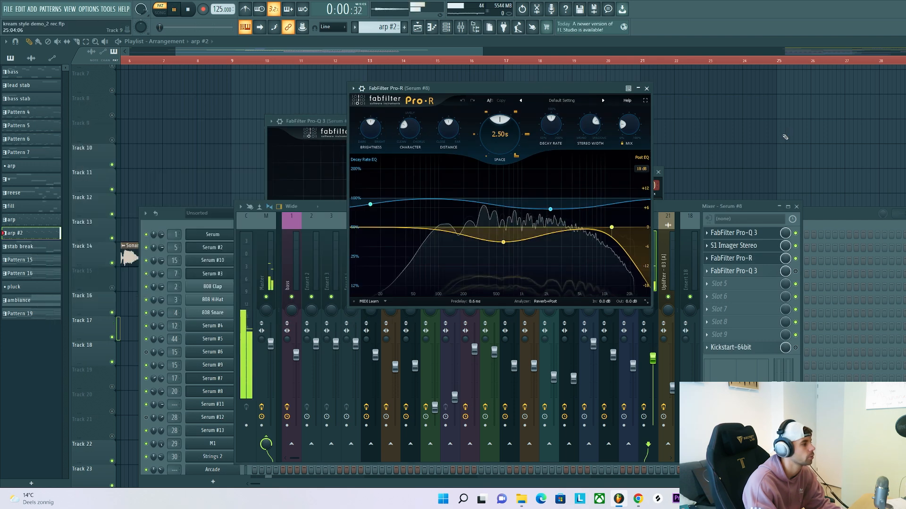
{"action": "key", "text": "space"}
Turn on and open the H-Delay in the fourth effect slot of the Serum #8 mixer track and play the arp with the delay
{"action": "left_click", "coordinate": [795, 271]}
{"action": "left_click", "coordinate": [734, 271]}
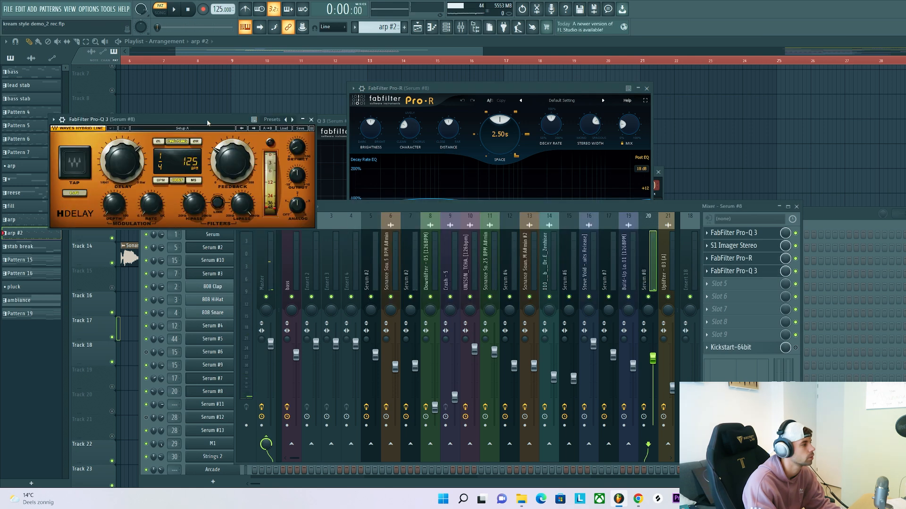
{"action": "left_click_drag", "start_coordinate": [207, 123], "coordinate": [497, 141]}
{"action": "key", "text": "space"}
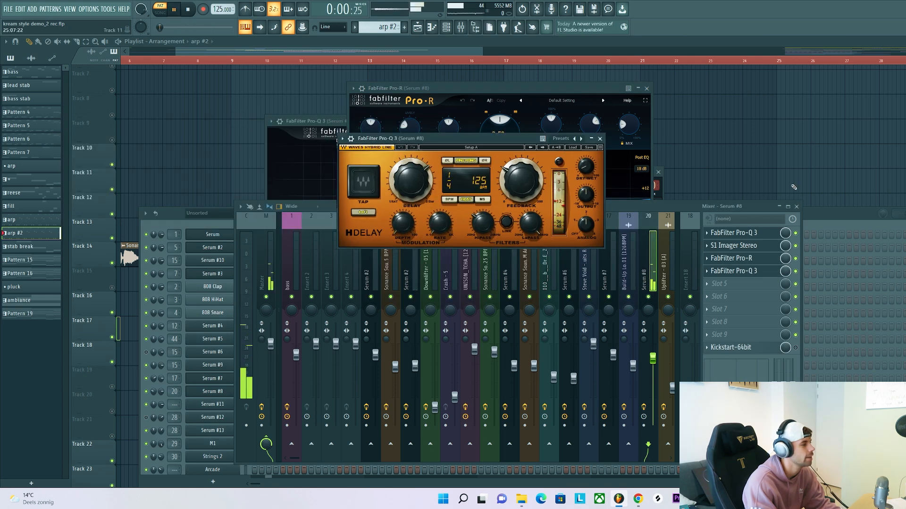
{"action": "key", "text": "space"}
Turn on and open Kickstart on the Serum #8 mixer track and play the arp with the sidechain ducking
{"action": "left_click", "coordinate": [797, 351]}
{"action": "left_click", "coordinate": [773, 351]}
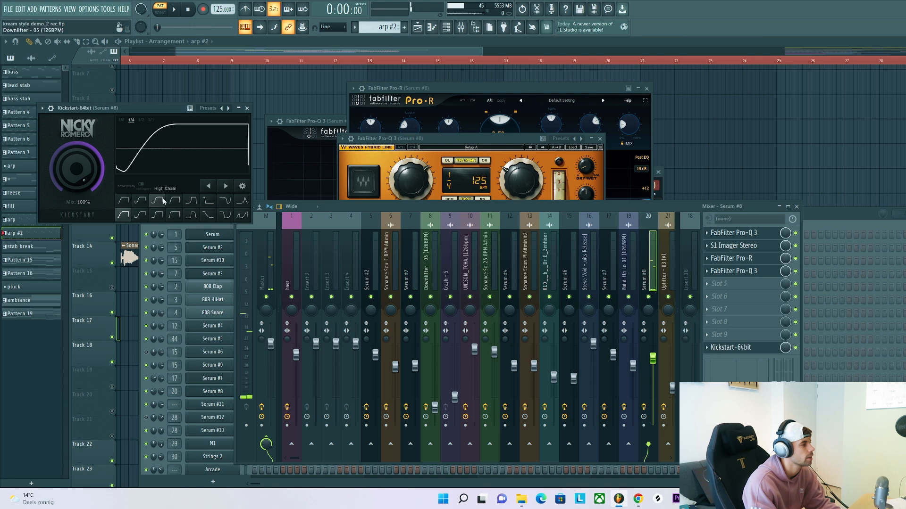
{"action": "left_click_drag", "start_coordinate": [117, 115], "coordinate": [395, 91]}
{"action": "key", "text": "space"}
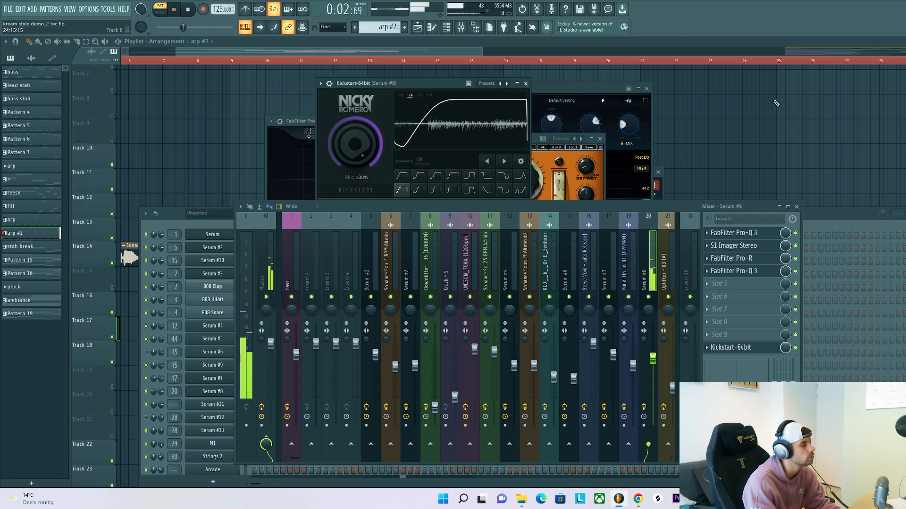
{"action": "key", "text": "space"}
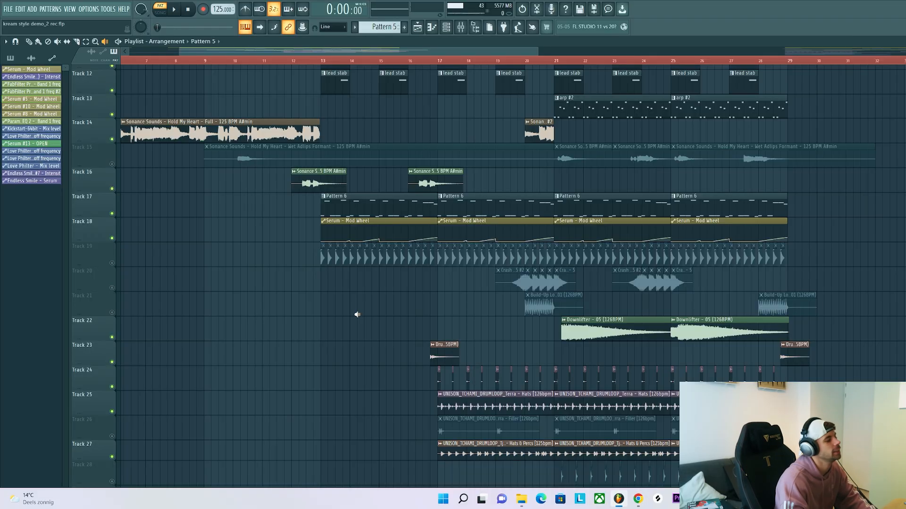
Select the Build-Up Loop clip at bar 20 and unmute its playlist track, Track 21
{"action": "left_click_drag", "start_coordinate": [564, 326], "coordinate": [526, 306]}
{"action": "left_click", "coordinate": [527, 308]}
{"action": "left_click", "coordinate": [112, 313]}
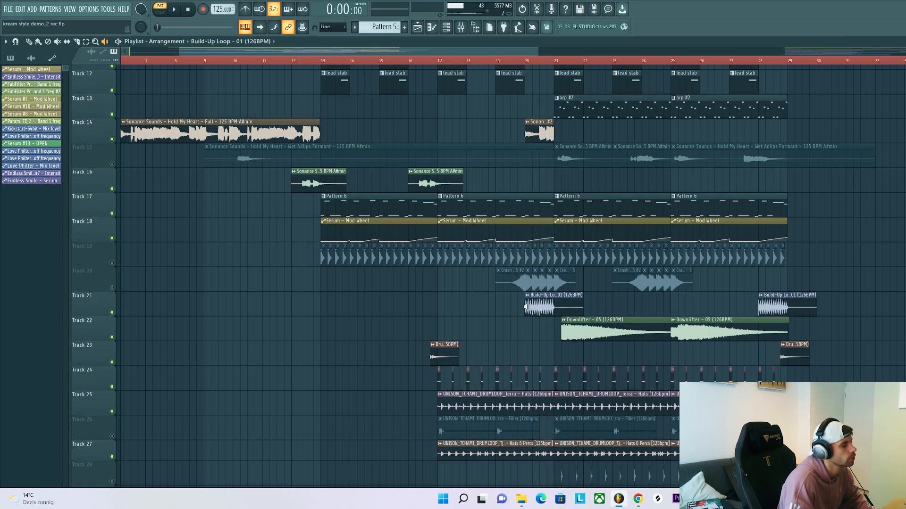
Open FabFilter Pro-Q 3 on the Master mixer track and play the song into bar 21 to examine its Band 1 frequency automation
{"action": "scroll", "coordinate": [555, 308], "scroll_direction": "up", "scroll_amount": 11}
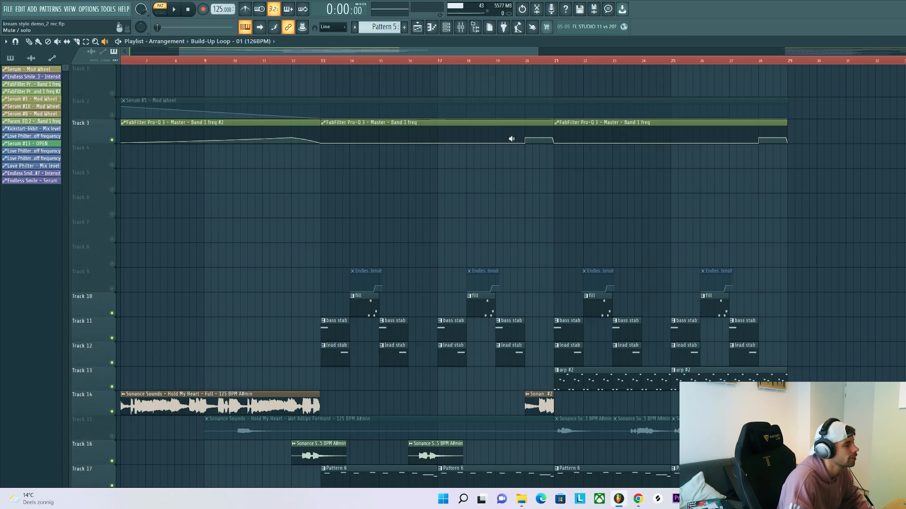
{"action": "left_click", "coordinate": [461, 27]}
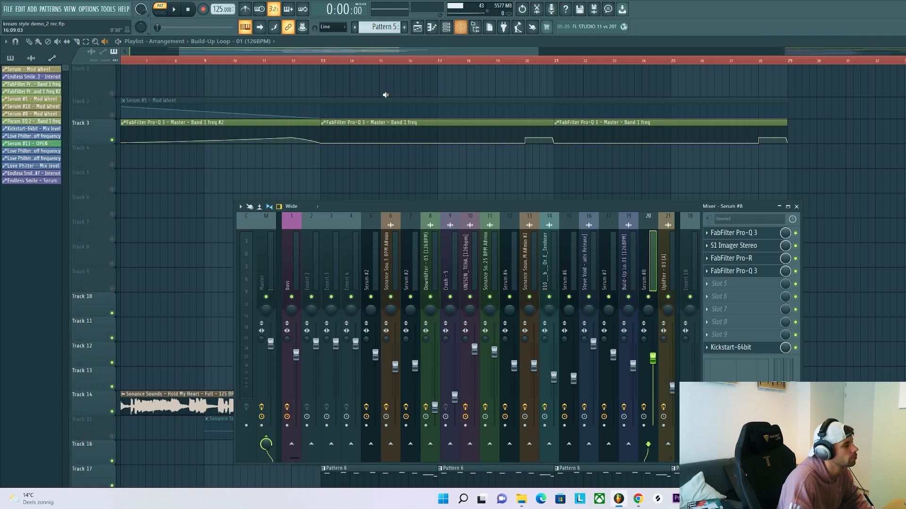
{"action": "left_click", "coordinate": [267, 285]}
{"action": "left_click", "coordinate": [734, 232]}
{"action": "key", "text": "space"}
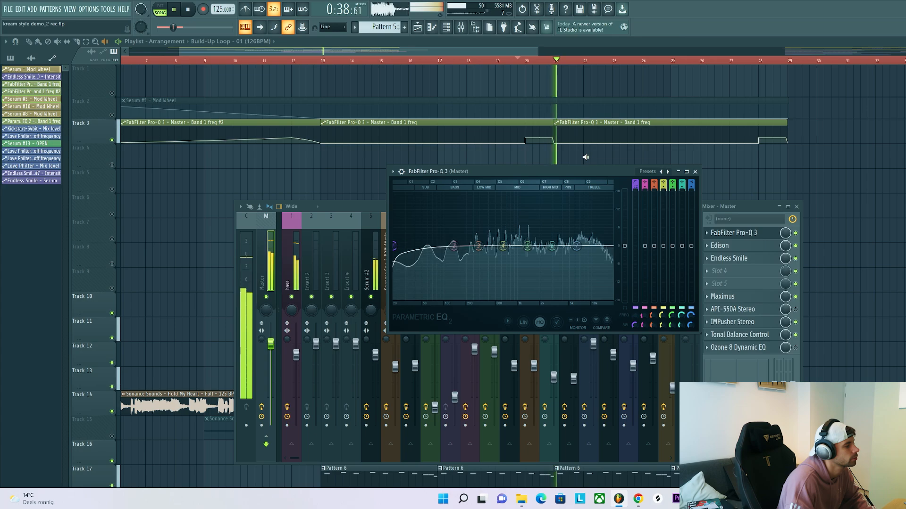
{"action": "key", "text": "space"}
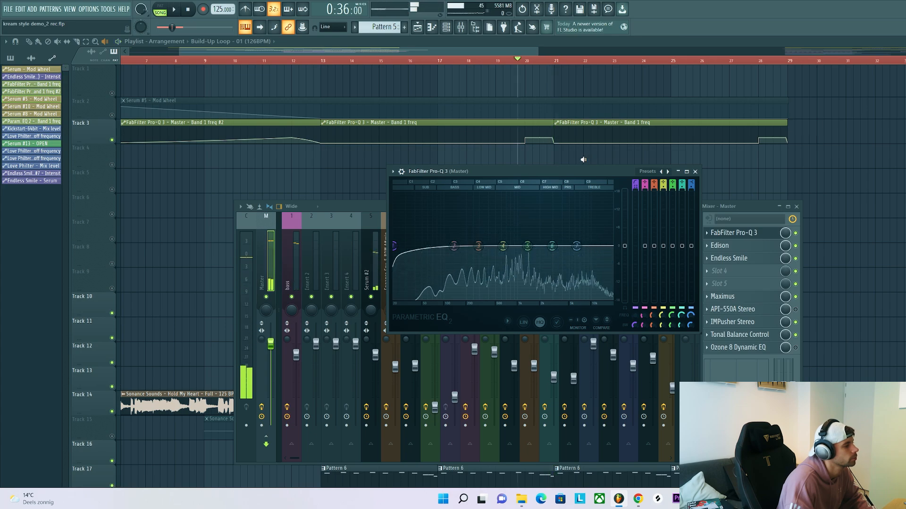
{"action": "key", "text": "F12"}
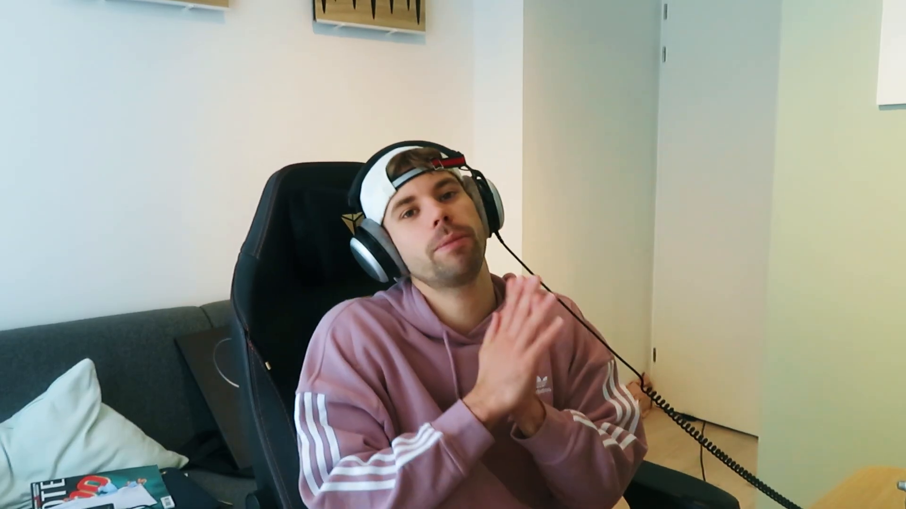